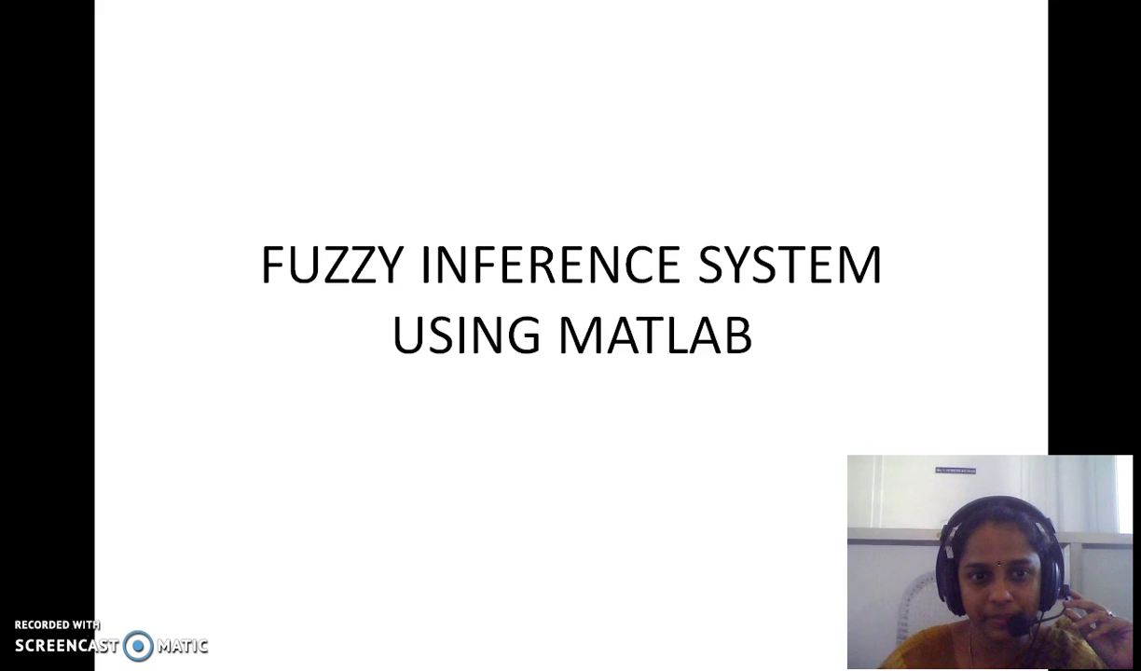
Advance the slide show to the service membership slide with poor, medium and good sets.
{"action": "left_click", "coordinate": [630, 600]}
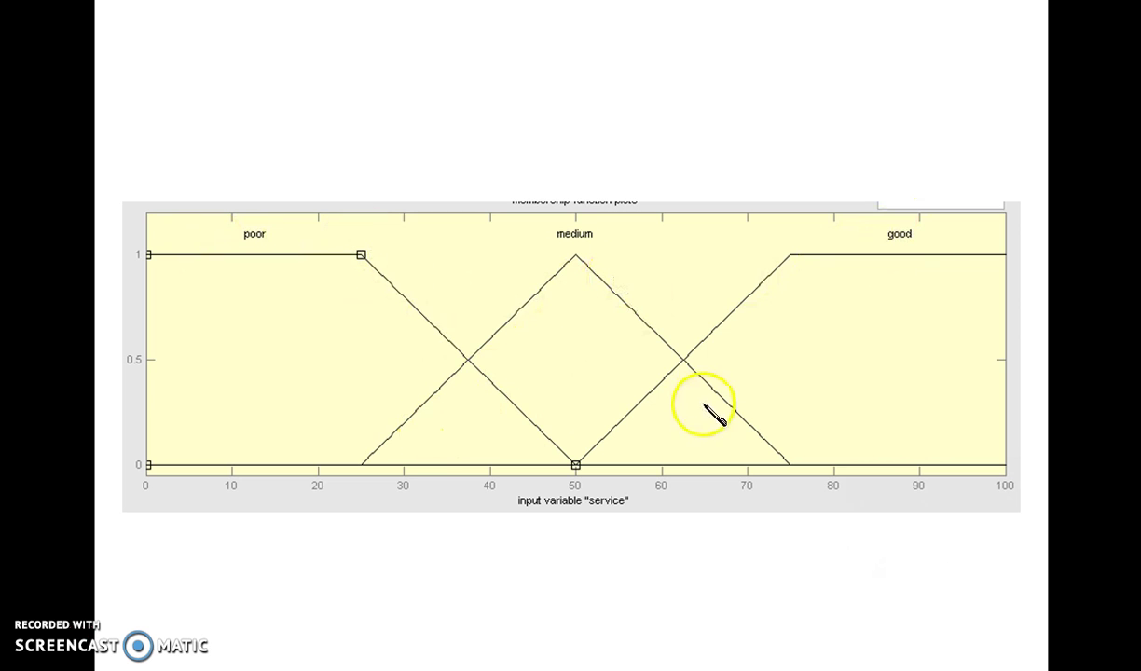
Move past the tips output slide toward the Food/Service rule table slide.
{"action": "left_click", "coordinate": [975, 277]}
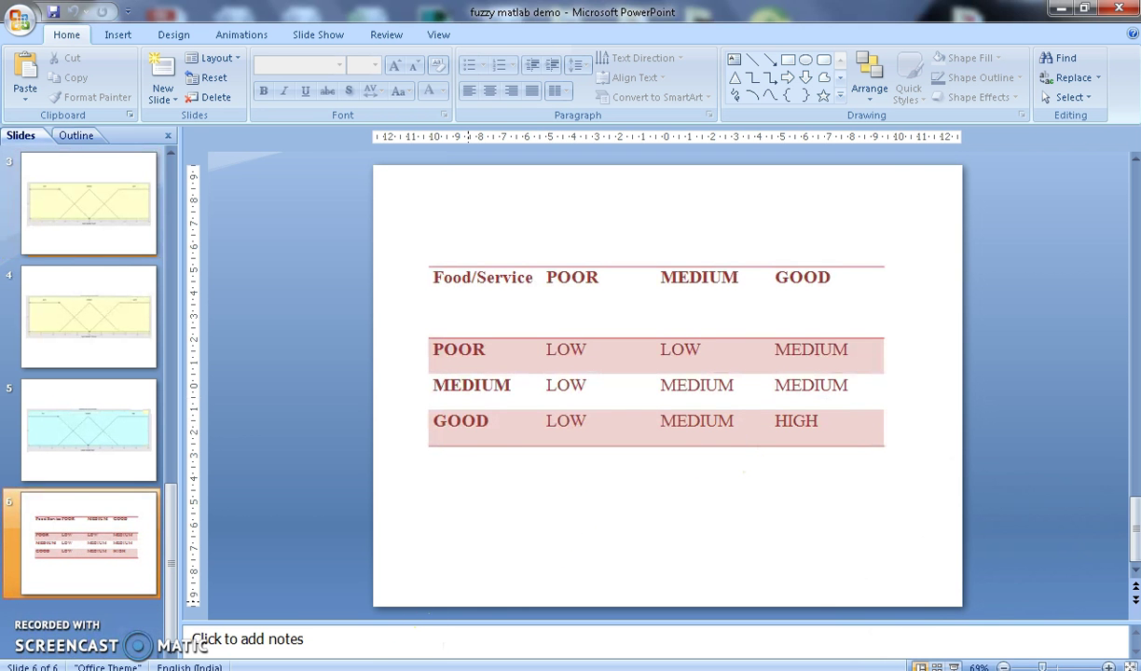
In MATLAB, run the fuzzy command to open a new untitled Mamdani system in the FIS Editor.
{"action": "left_click", "coordinate": [233, 666]}
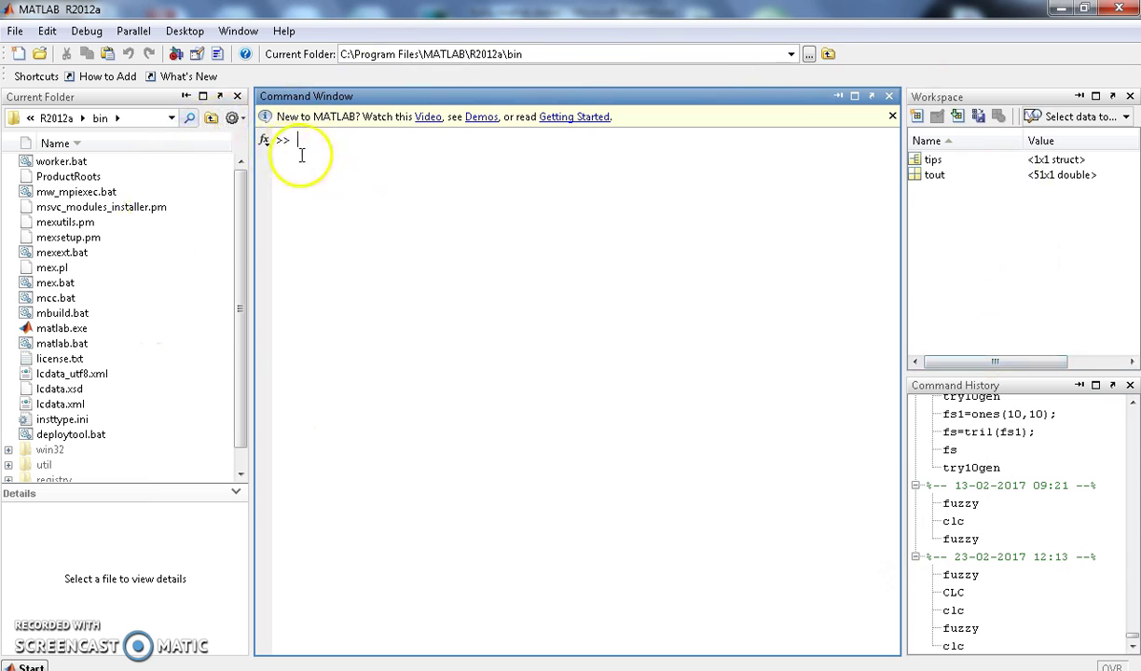
{"action": "left_click_drag", "start_coordinate": [298, 140], "coordinate": [270, 142]}
{"action": "type", "text": "fuzzy"}
{"action": "key", "text": "Return"}
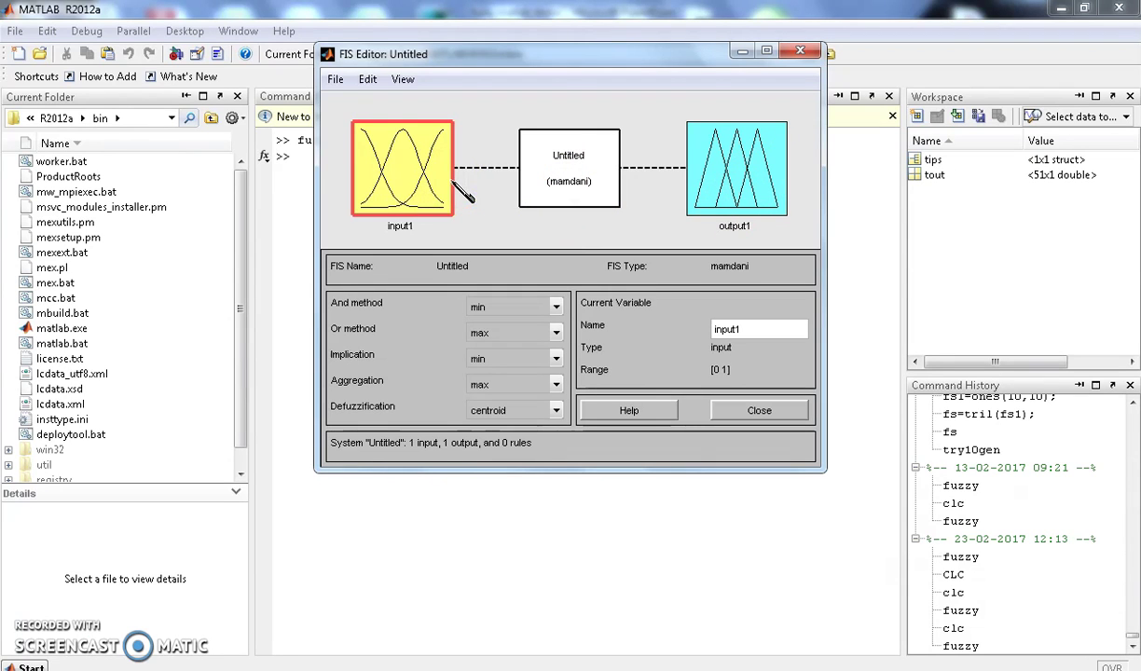
Add a second input variable to the fuzzy system.
{"action": "left_click", "coordinate": [370, 79]}
{"action": "left_click", "coordinate": [369, 79]}
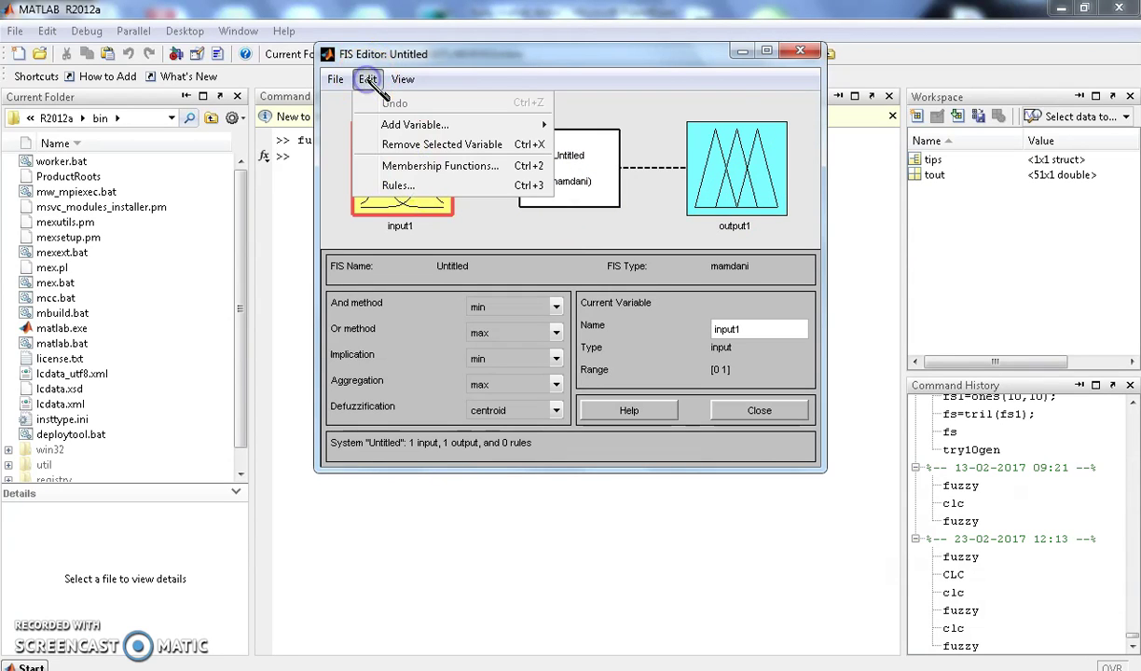
{"action": "mouse_move", "coordinate": [395, 124]}
{"action": "left_click", "coordinate": [565, 123]}
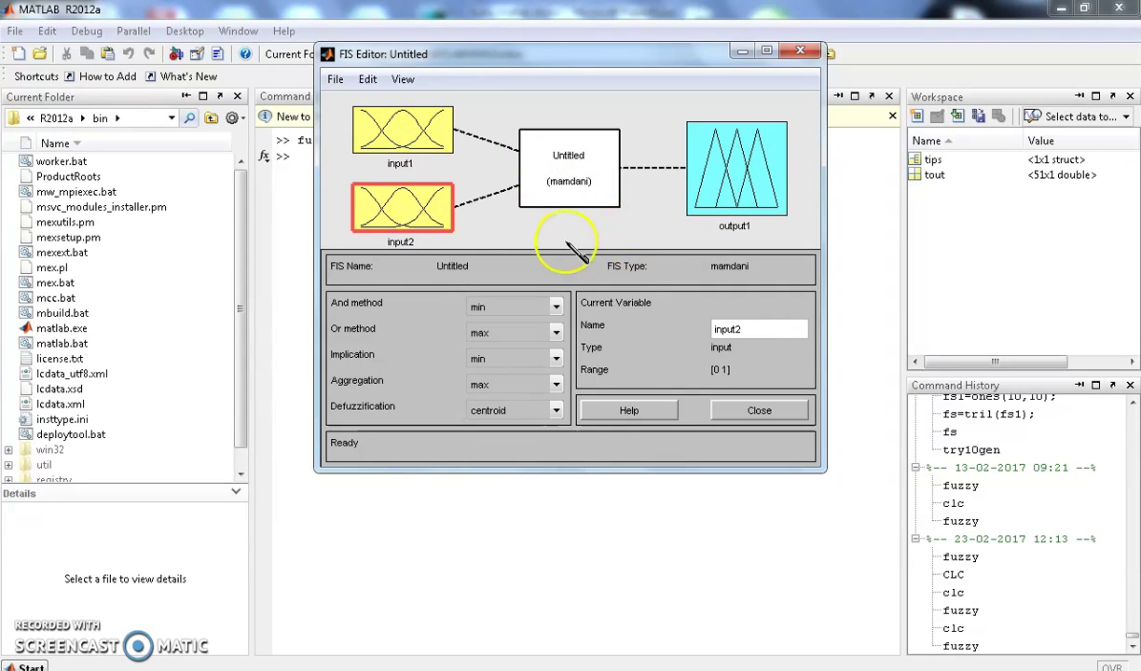
Rename the first input variable to food.
{"action": "left_click", "coordinate": [438, 154]}
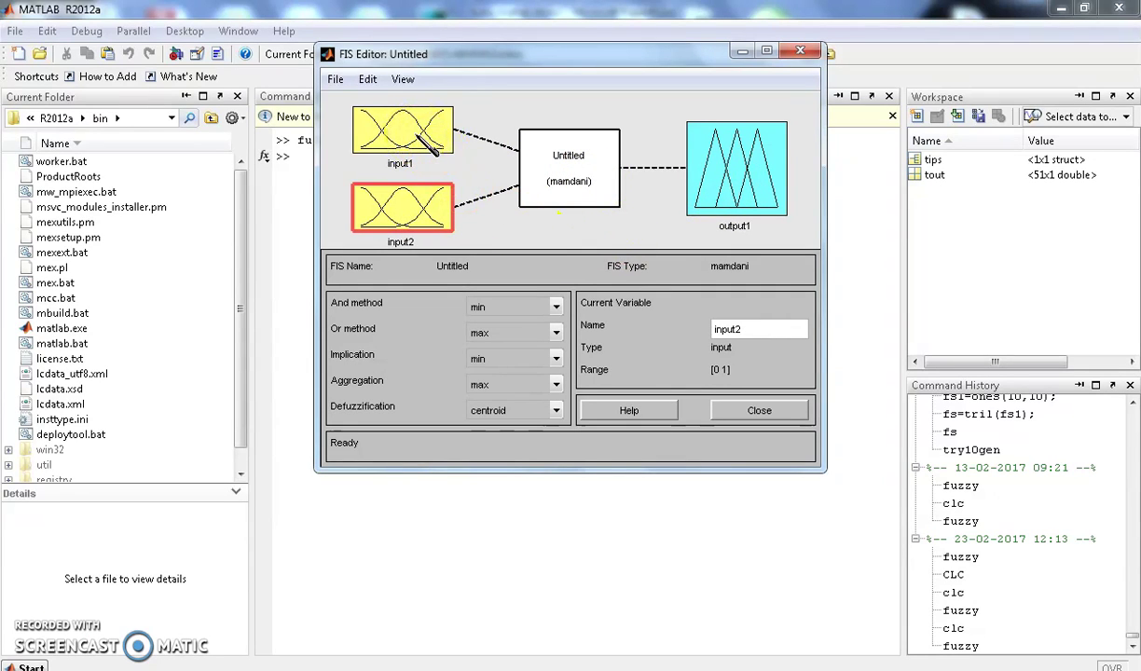
{"action": "left_click", "coordinate": [417, 134]}
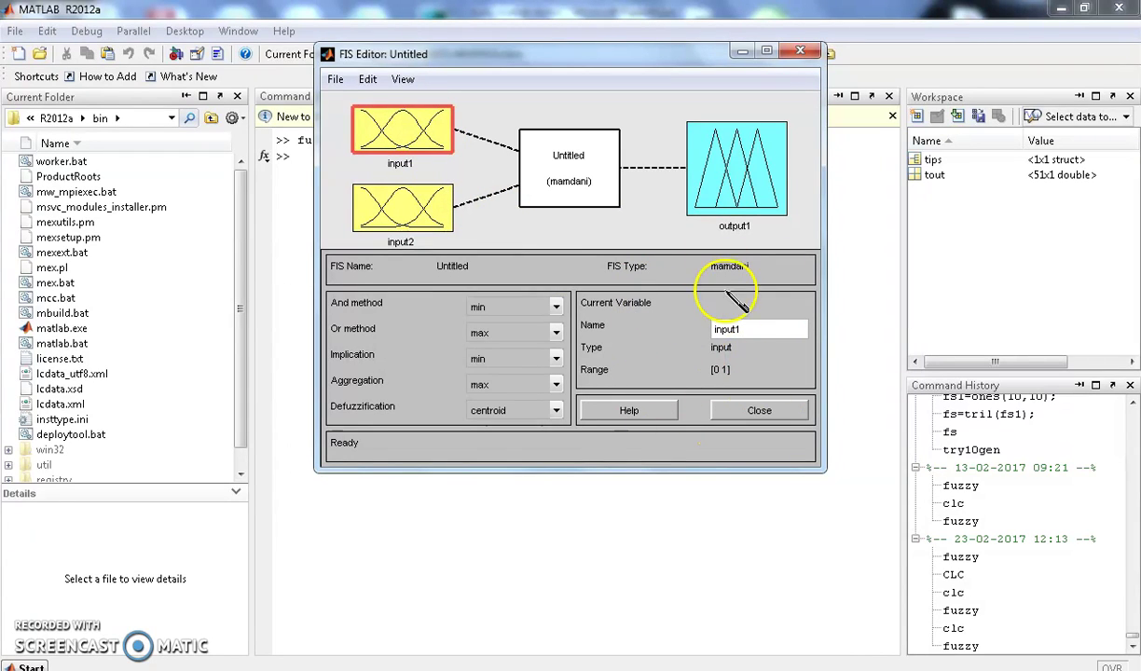
{"action": "left_click", "coordinate": [755, 332]}
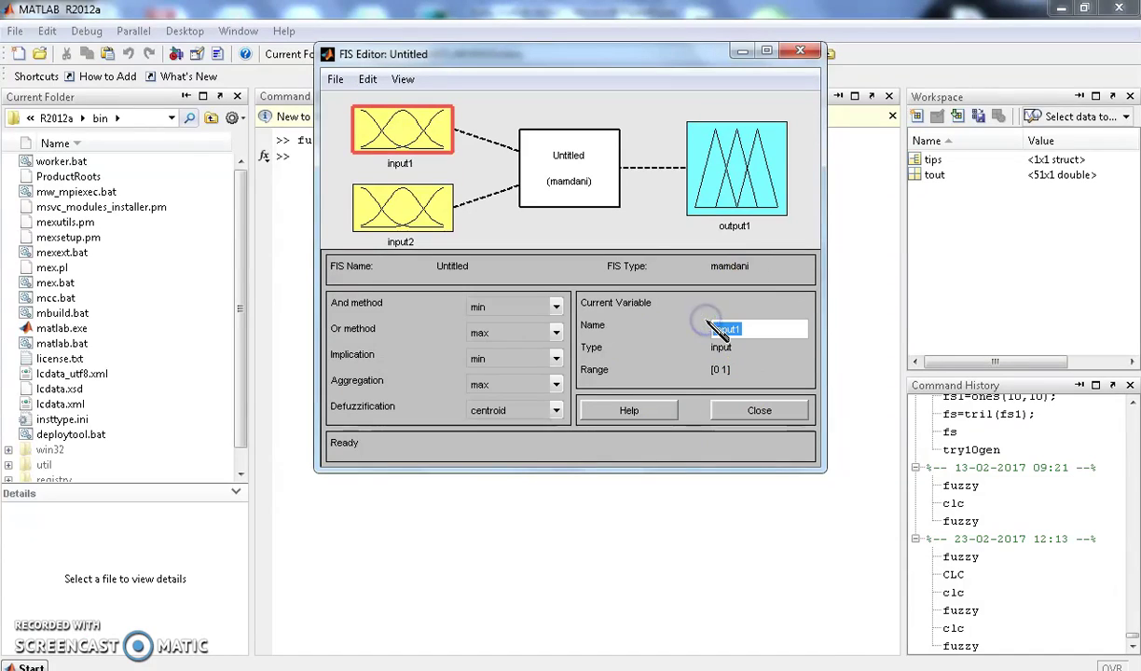
{"action": "type", "text": "F"}
{"action": "key", "text": "Return"}
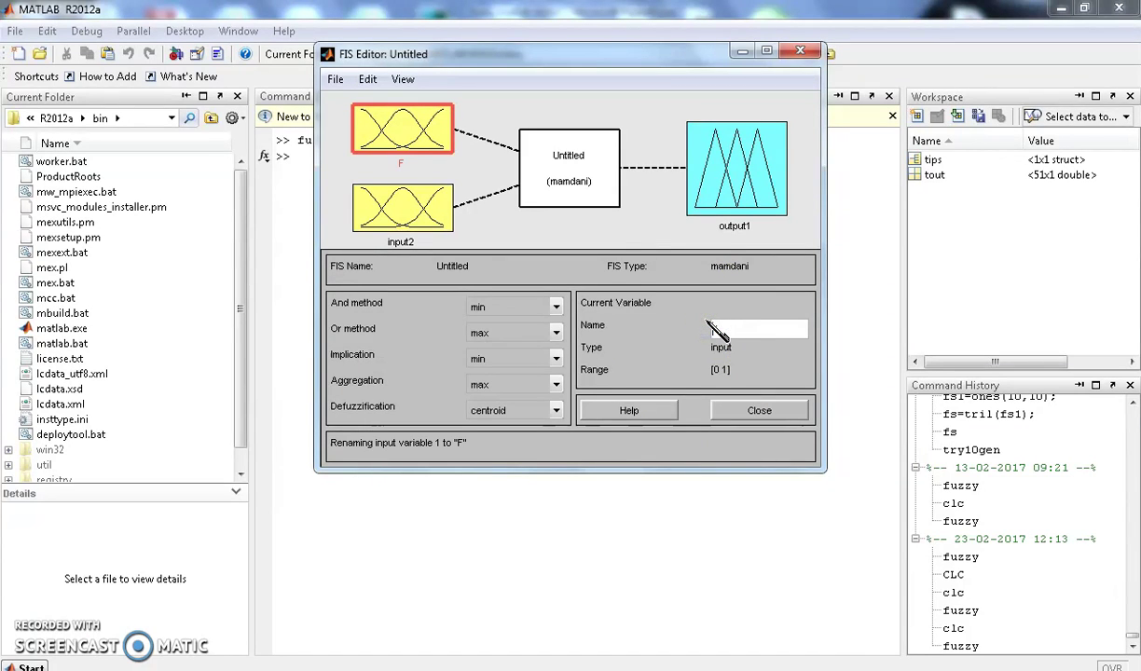
{"action": "type", "text": "ood"}
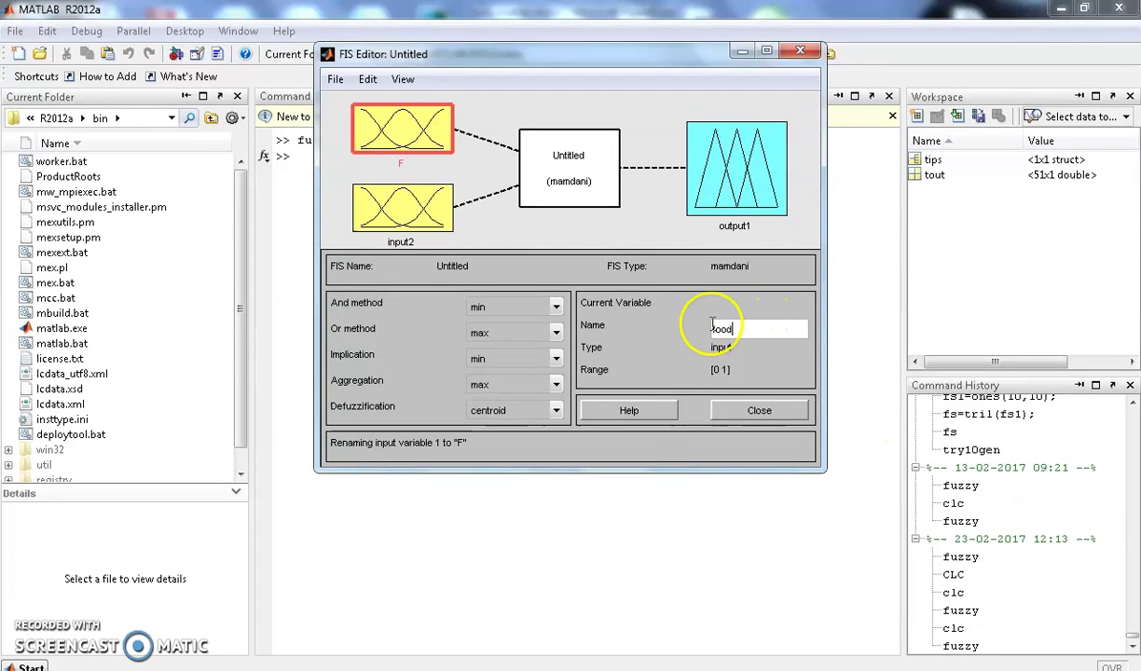
{"action": "key", "text": "Return"}
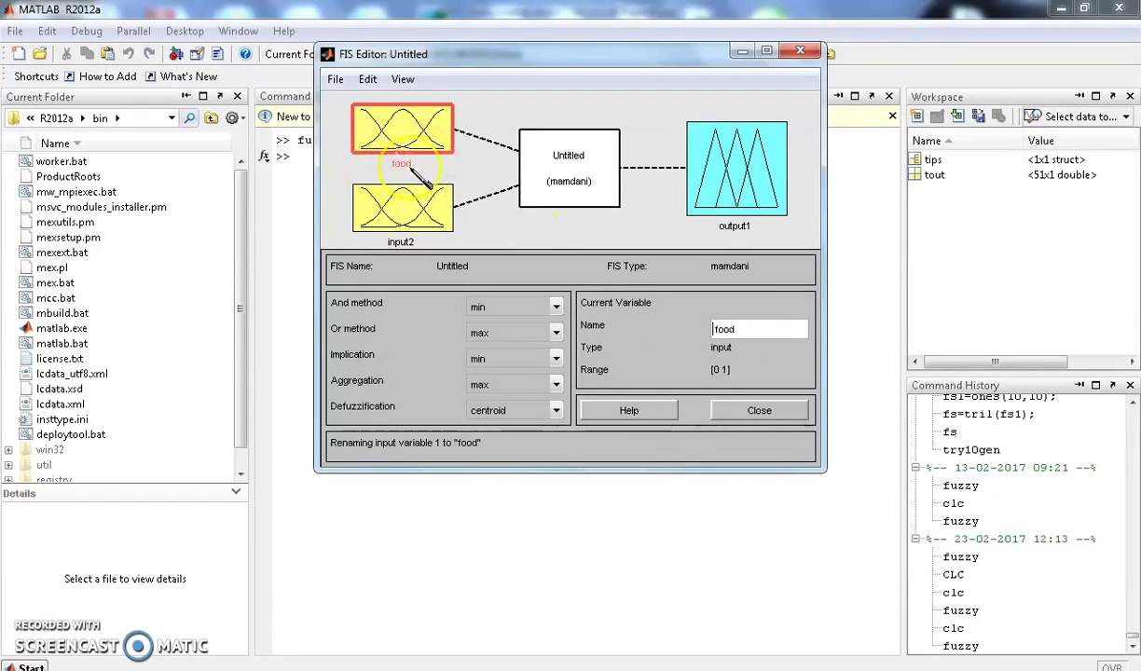
Name the second input service and begin renaming the output to tips.
{"action": "left_click", "coordinate": [430, 219]}
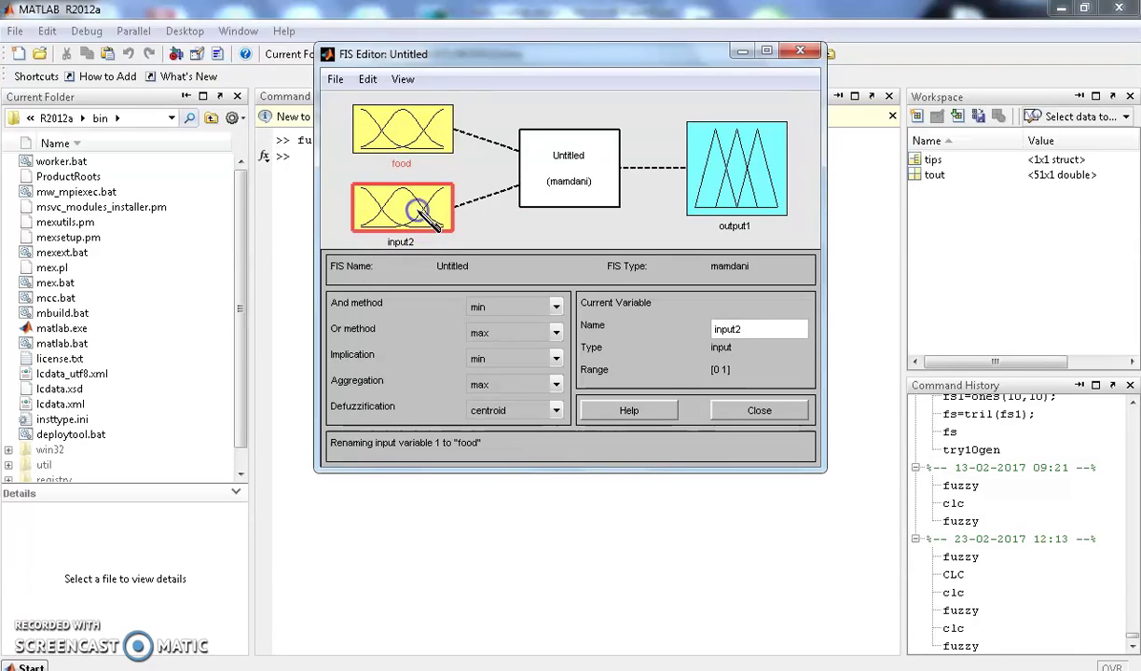
{"action": "left_click", "coordinate": [752, 330]}
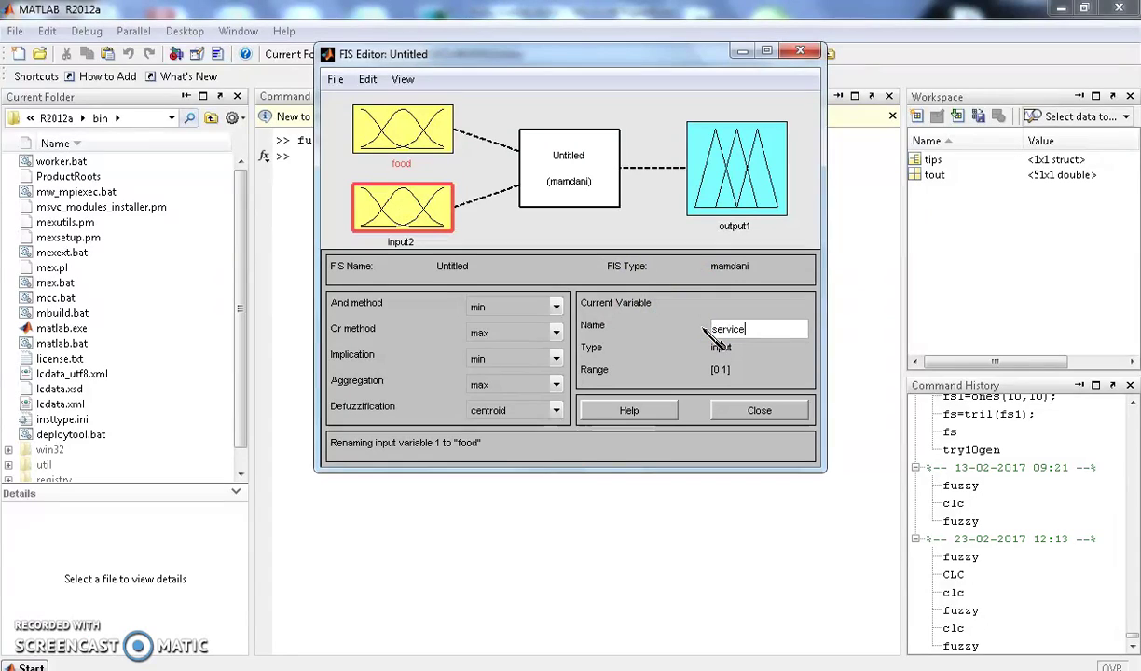
{"action": "key", "text": "Return"}
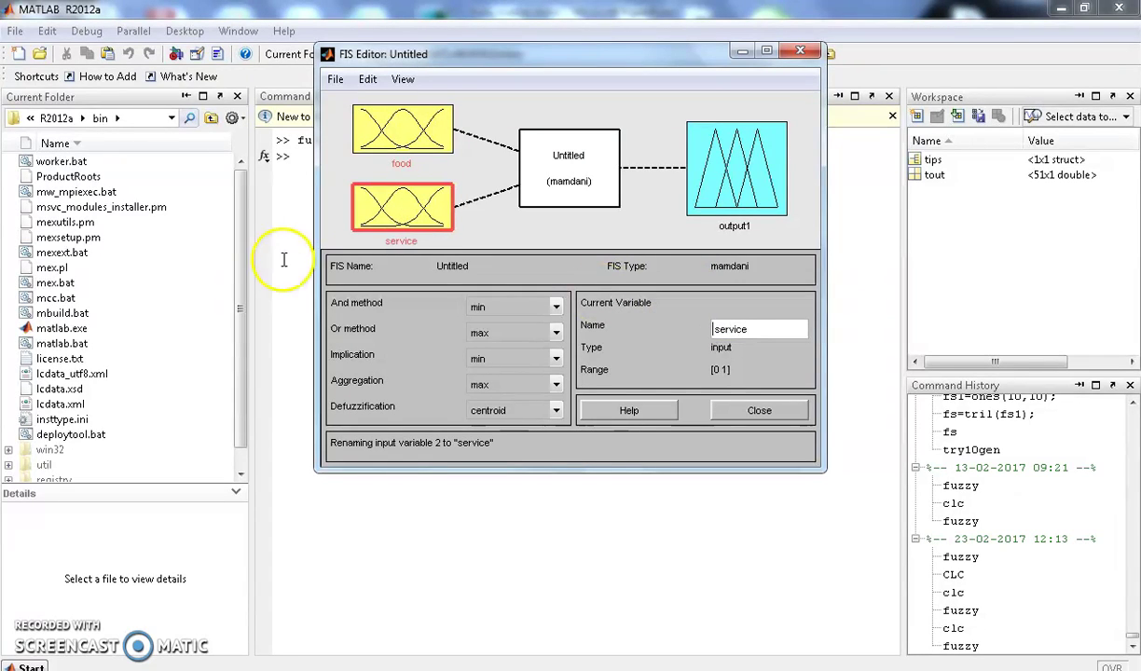
{"action": "left_click", "coordinate": [774, 192]}
{"action": "left_click_drag", "start_coordinate": [760, 329], "coordinate": [682, 329]}
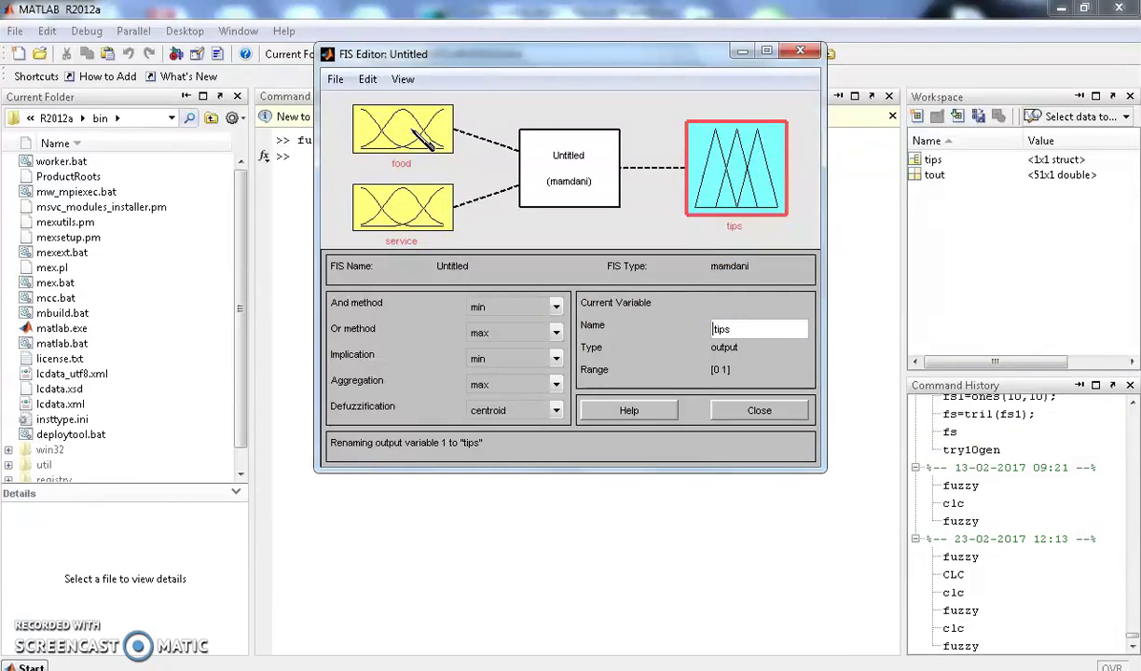
Set food's range to [0 100] and select its first set mf1's name for replacement.
{"action": "double_click", "coordinate": [414, 131]}
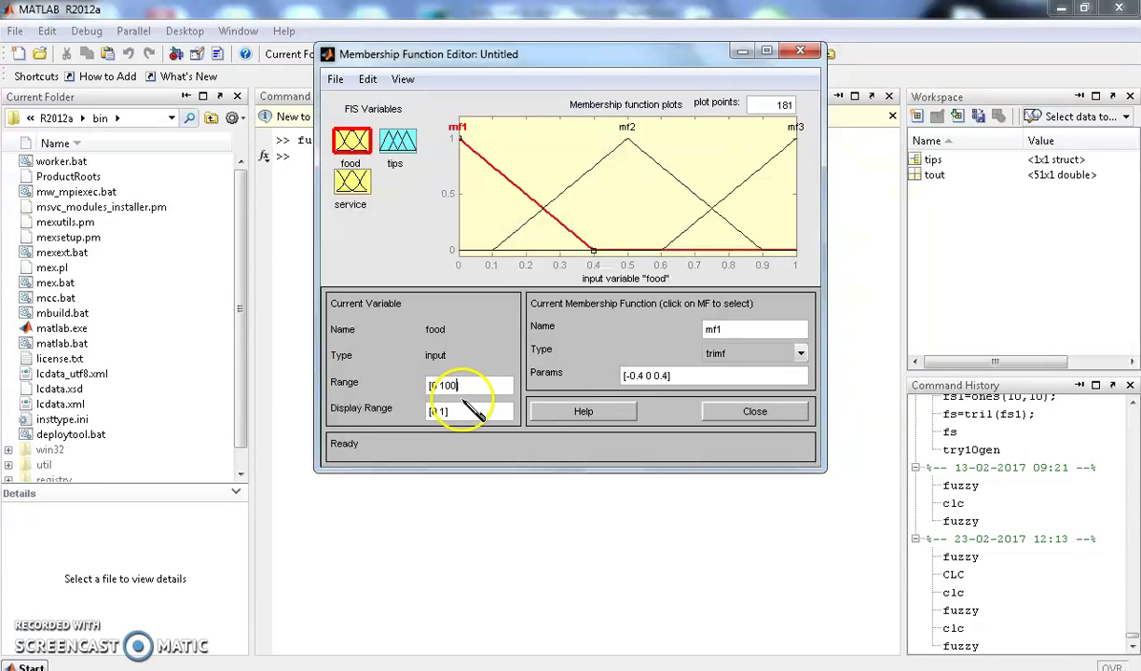
{"action": "key", "text": "Return"}
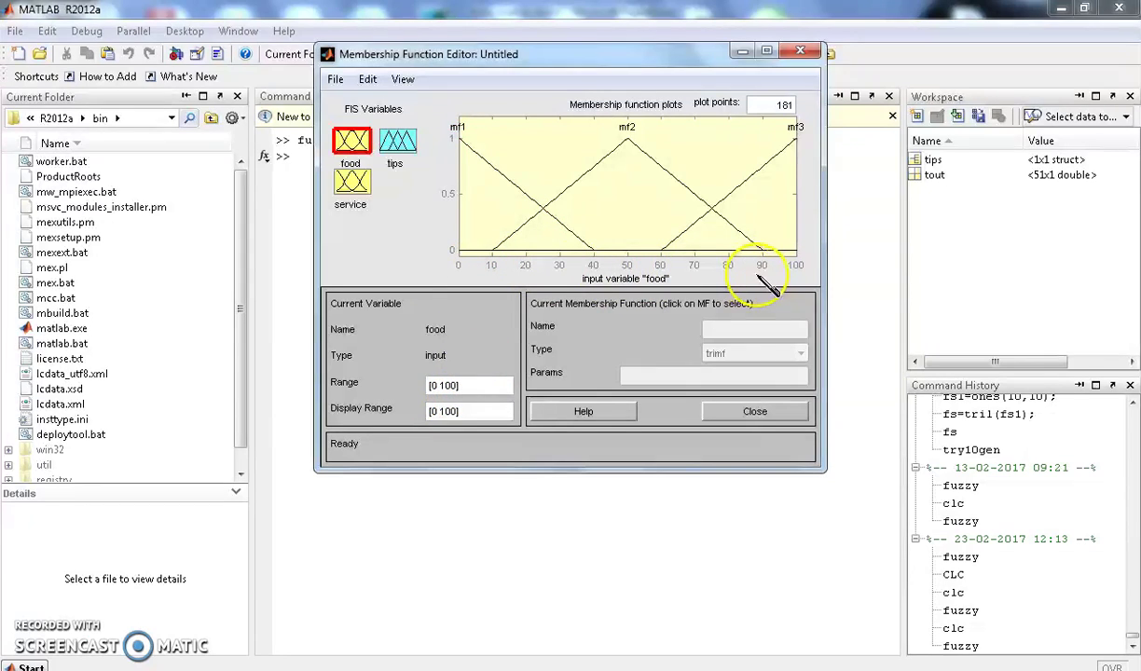
{"action": "left_click", "coordinate": [511, 182]}
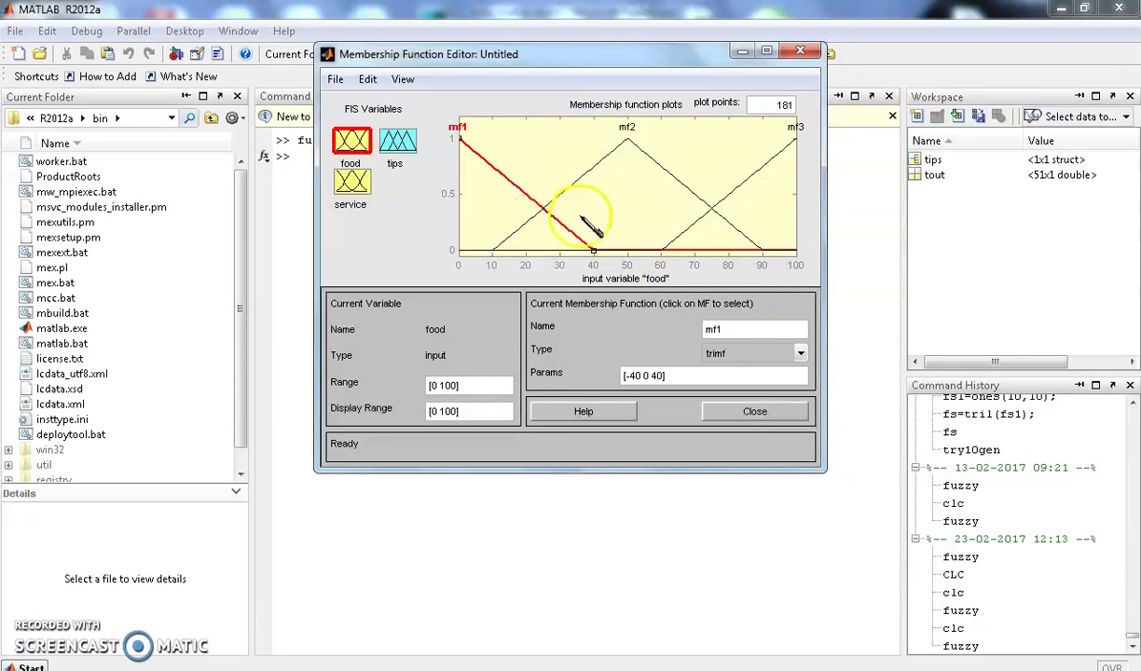
{"action": "left_click", "coordinate": [728, 331]}
{"action": "left_click_drag", "start_coordinate": [728, 331], "coordinate": [683, 336]}
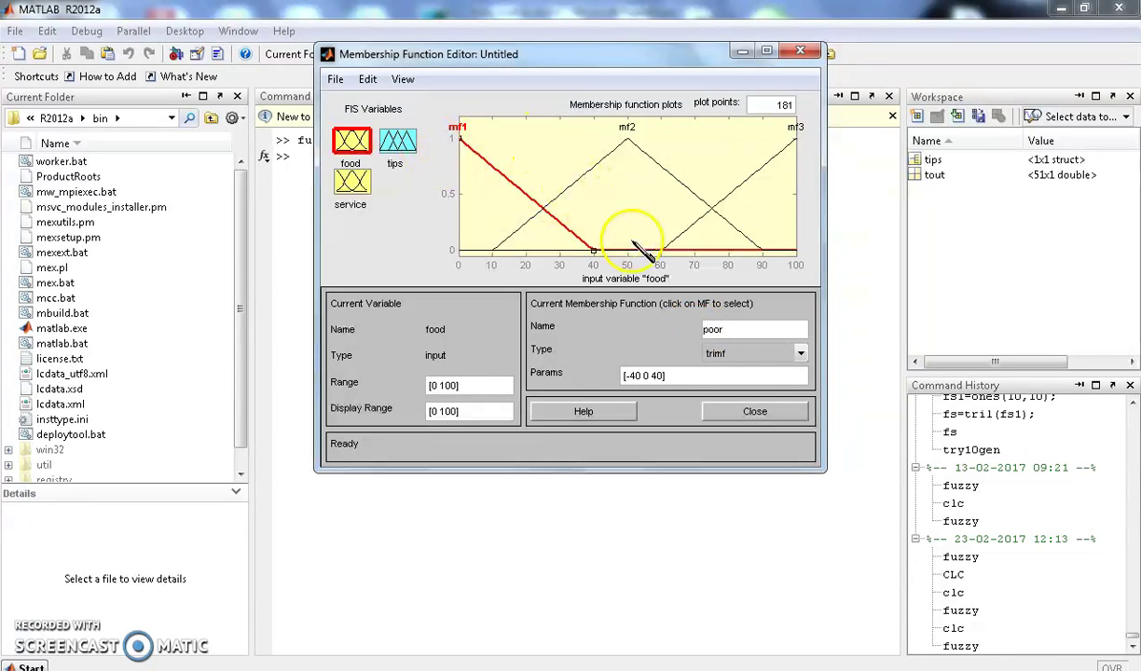
Make food's poor set trapezoidal (trapmf), then view the service membership reference slide.
{"action": "left_click", "coordinate": [800, 353]}
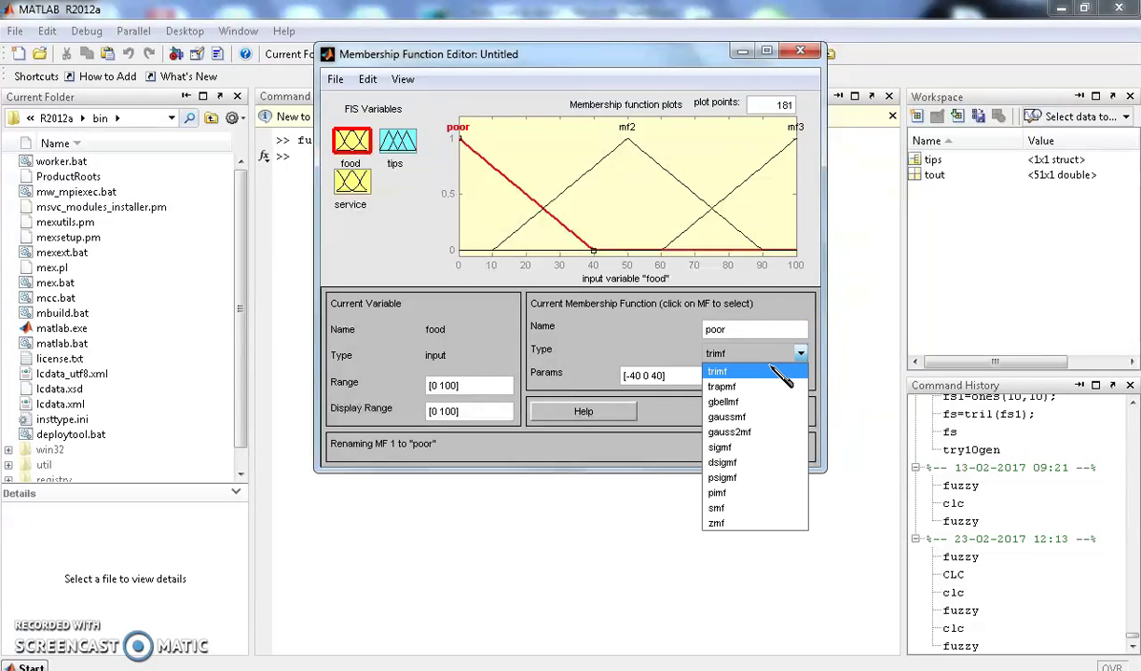
{"action": "left_click_drag", "start_coordinate": [771, 378], "coordinate": [577, 219]}
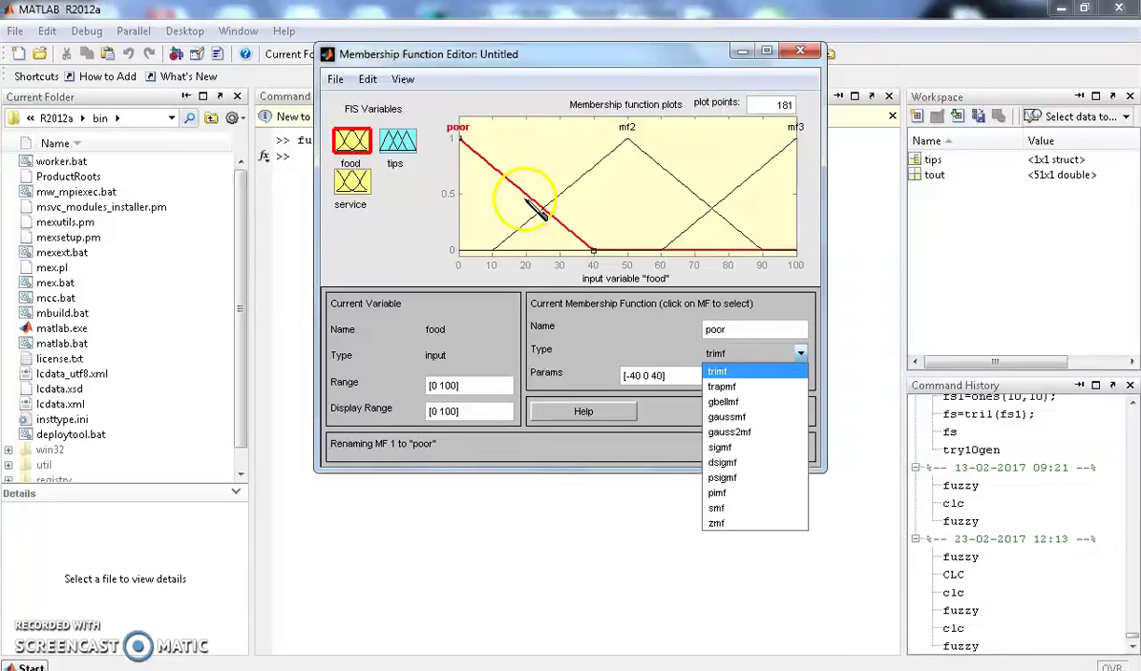
{"action": "left_click", "coordinate": [746, 386]}
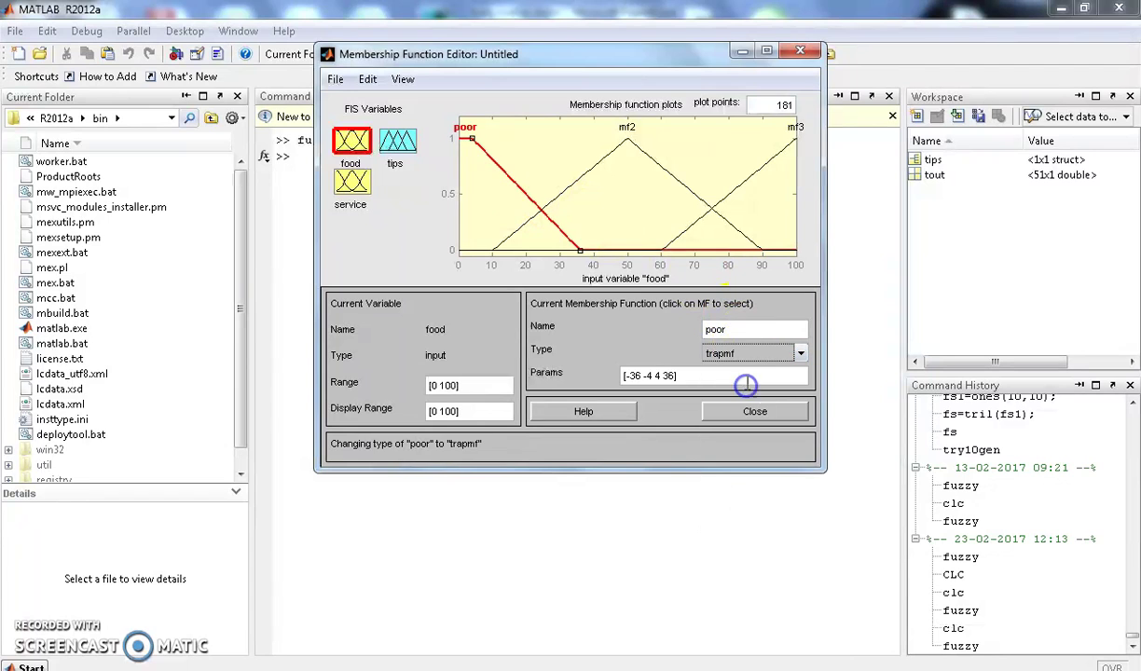
{"action": "left_click", "coordinate": [670, 375]}
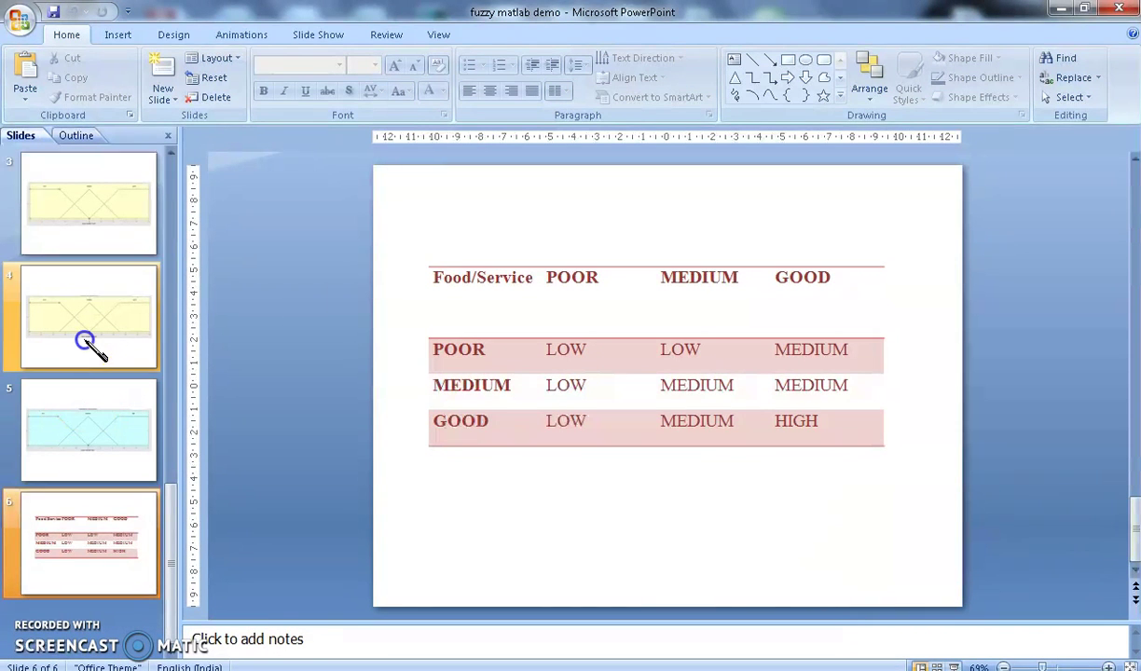
{"action": "left_click", "coordinate": [84, 340]}
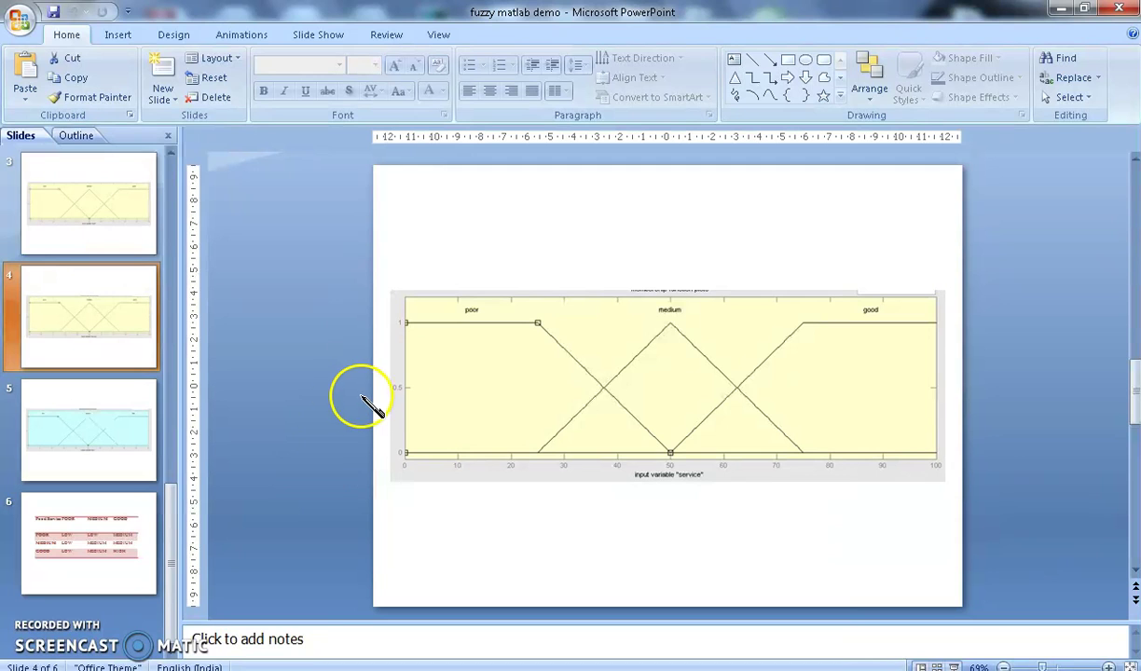
Give food's poor trapezoid the parameters [0 0 25 50], checking against the reference slide.
{"action": "key", "text": "alt+Tab"}
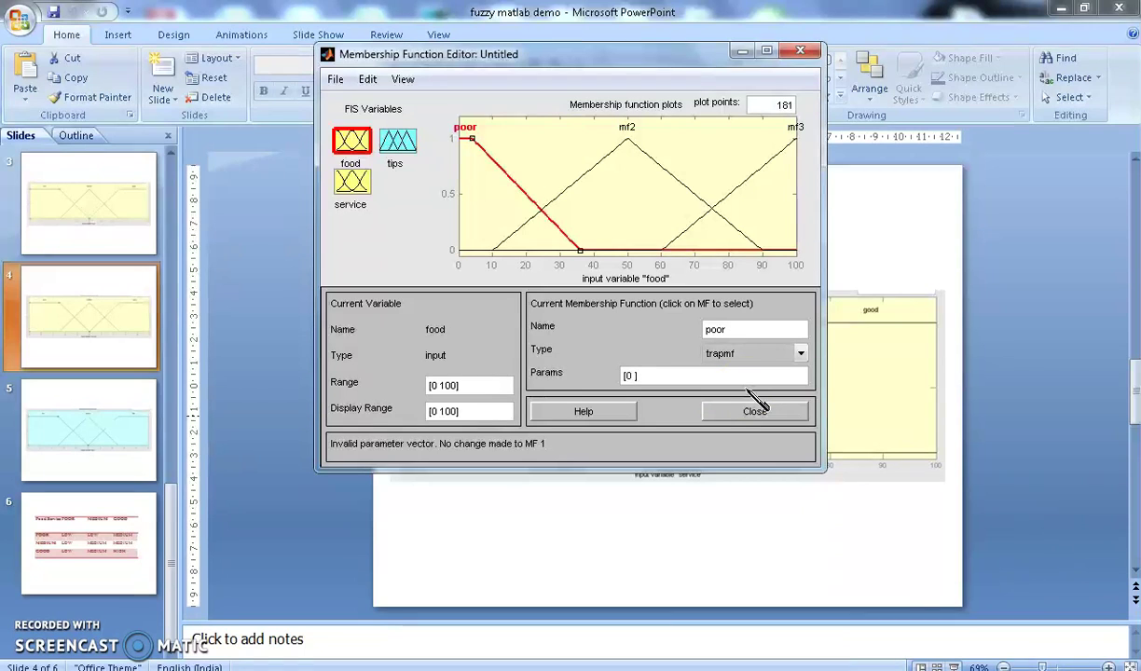
{"action": "type", "text": "0 25 50"}
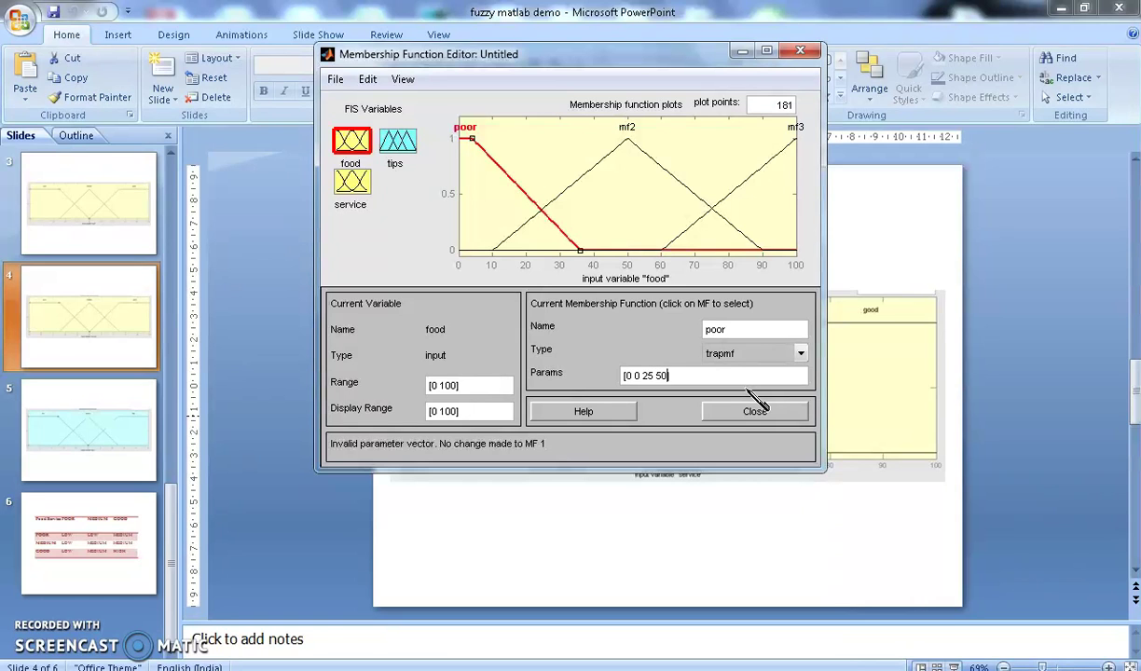
{"action": "key", "text": "Return"}
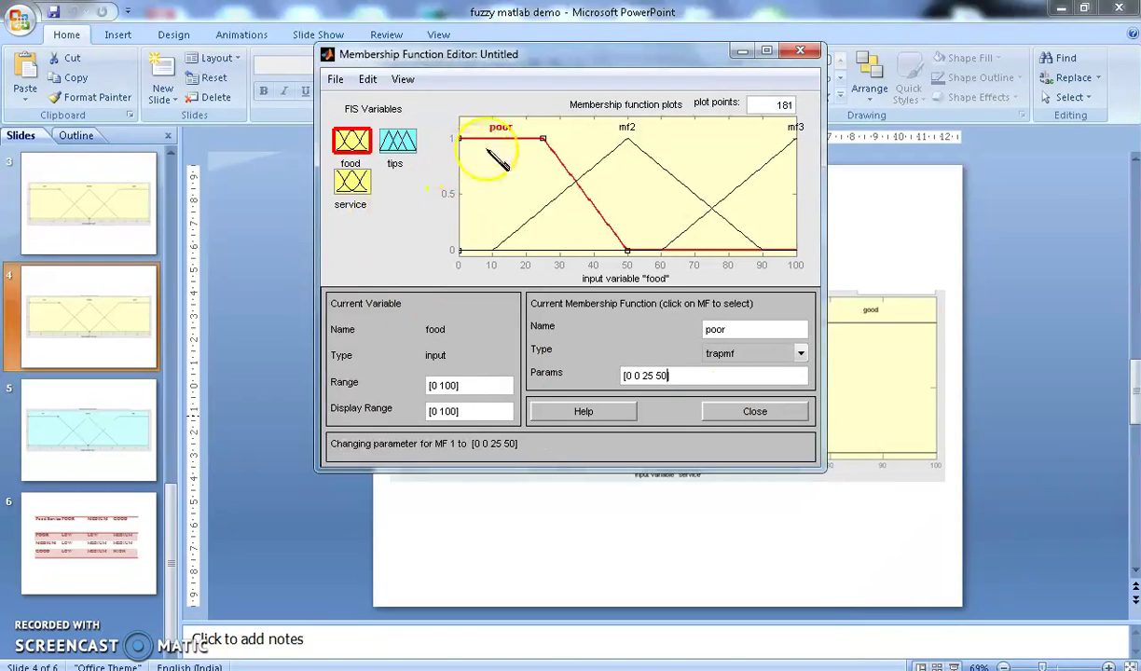
{"action": "left_click", "coordinate": [591, 175]}
{"action": "key", "text": "alt+Tab"}
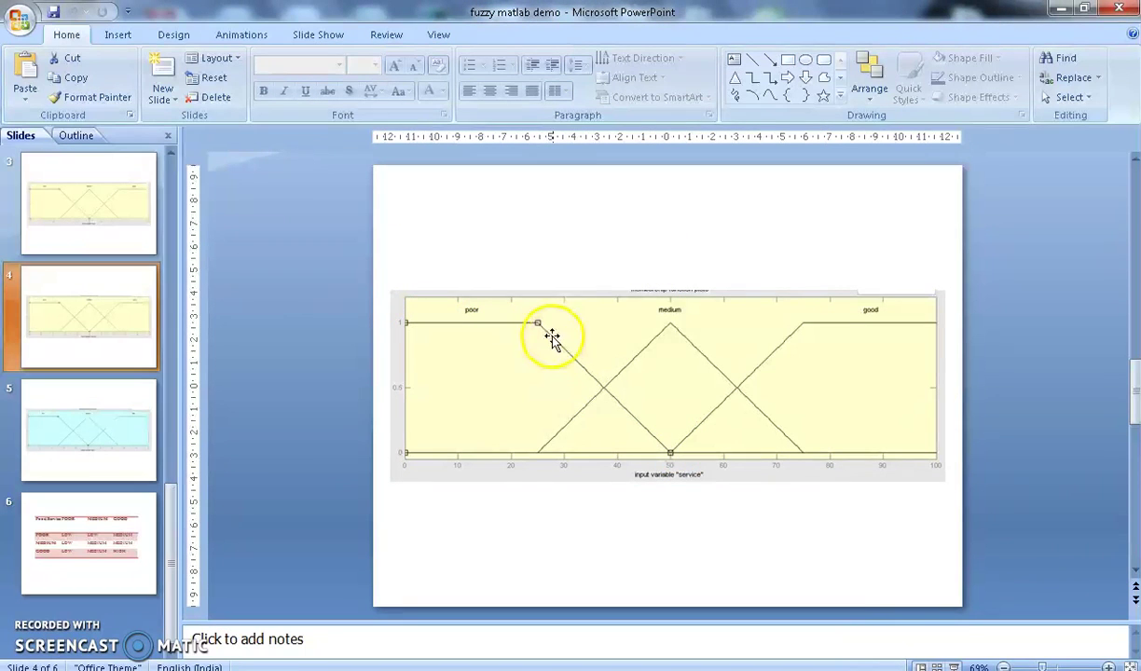
{"action": "key", "text": "alt+Tab"}
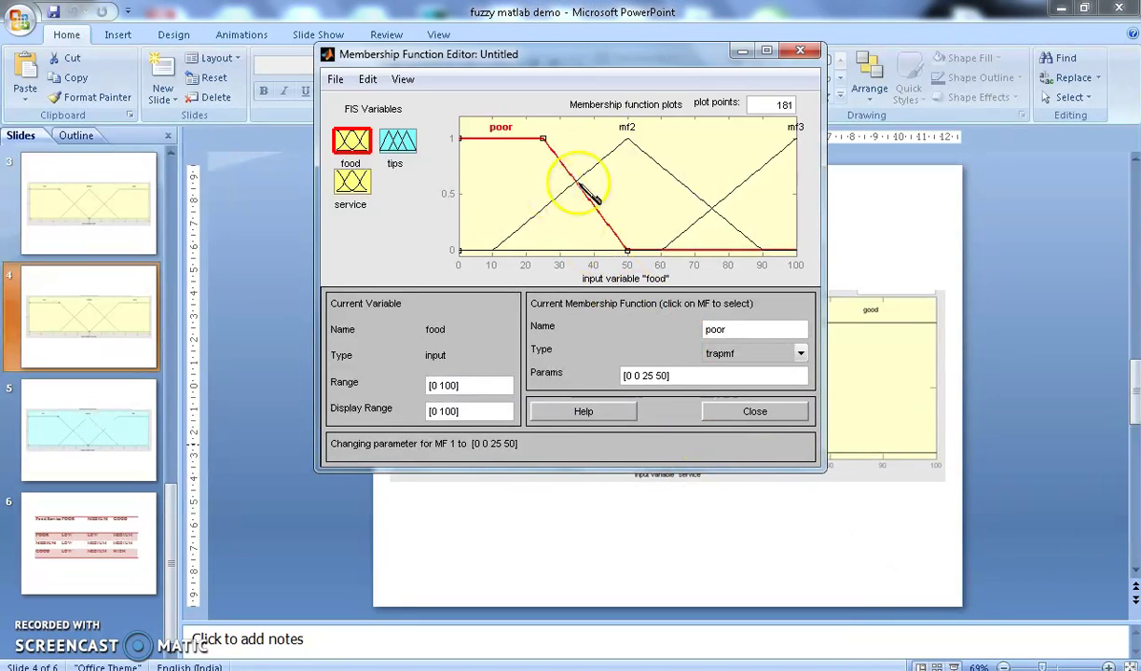
Rename food's mf2 to medium as a trimf triangle with parameters [25 50 75].
{"action": "left_click", "coordinate": [595, 168]}
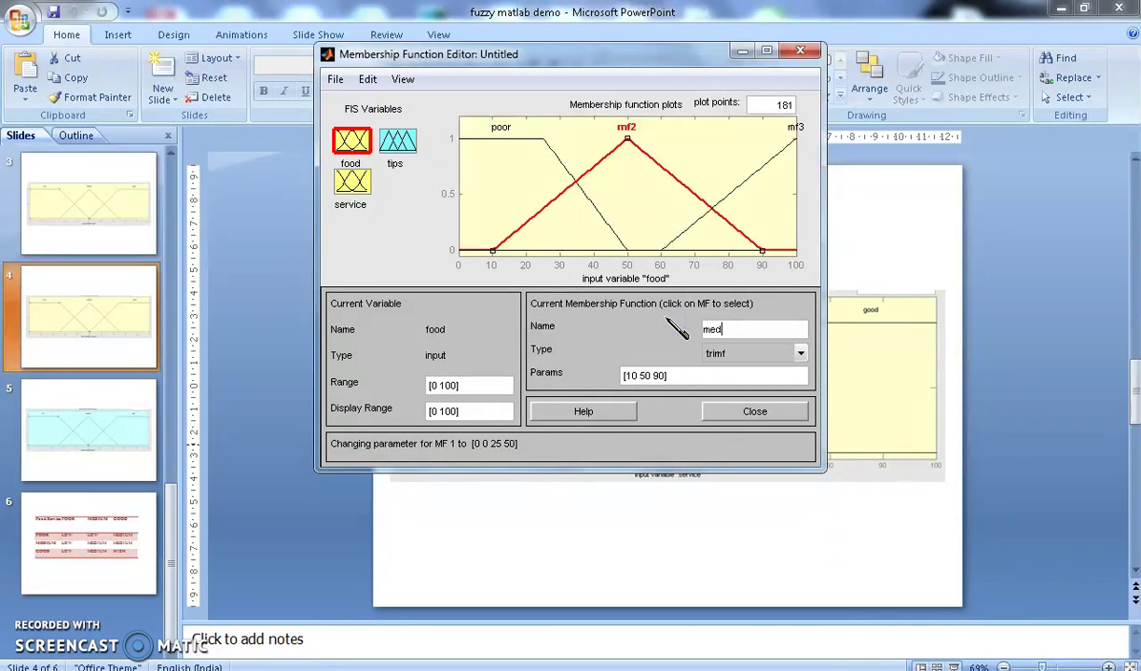
{"action": "left_click", "coordinate": [746, 338]}
{"action": "type", "text": "medium"}
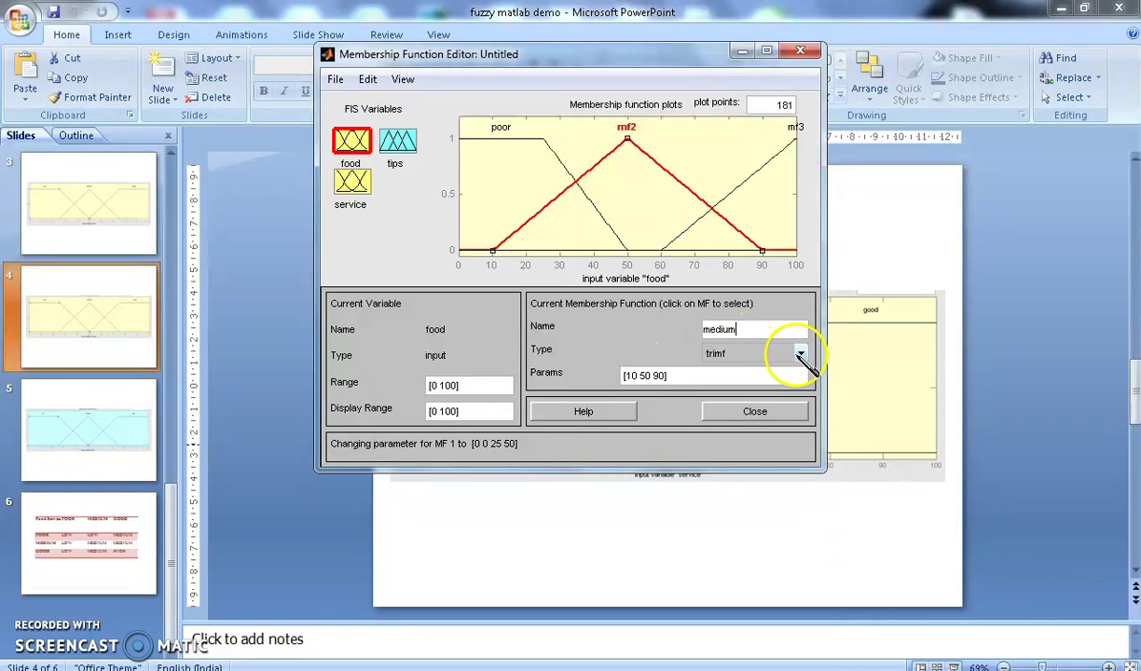
{"action": "left_click", "coordinate": [801, 354]}
{"action": "left_click", "coordinate": [741, 371]}
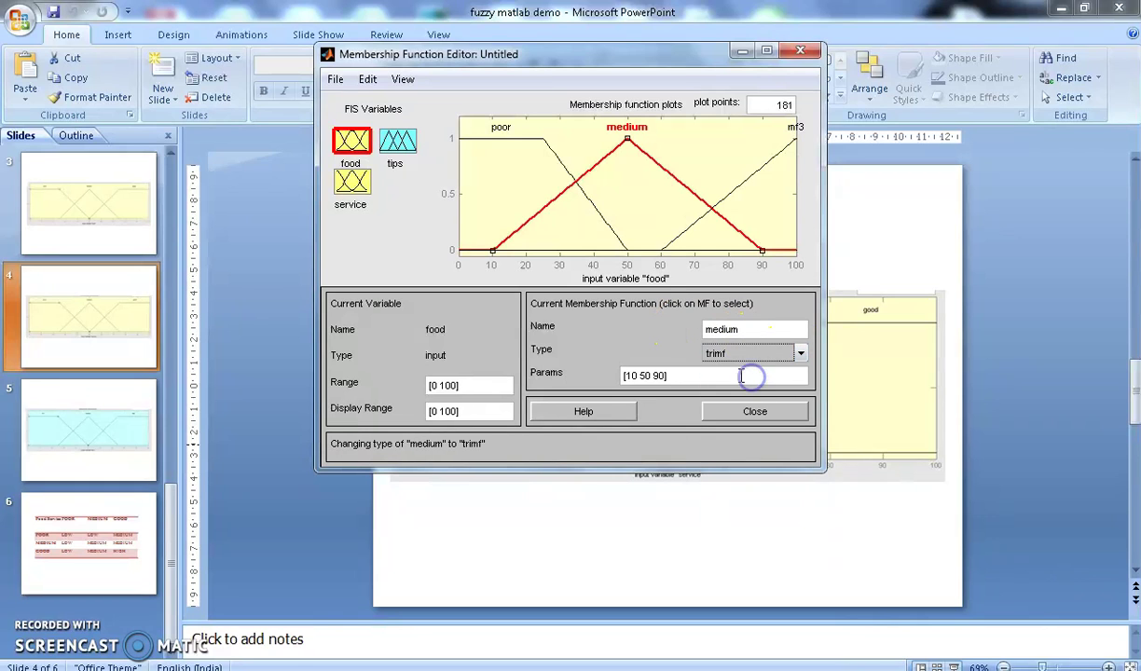
{"action": "left_click", "coordinate": [662, 377]}
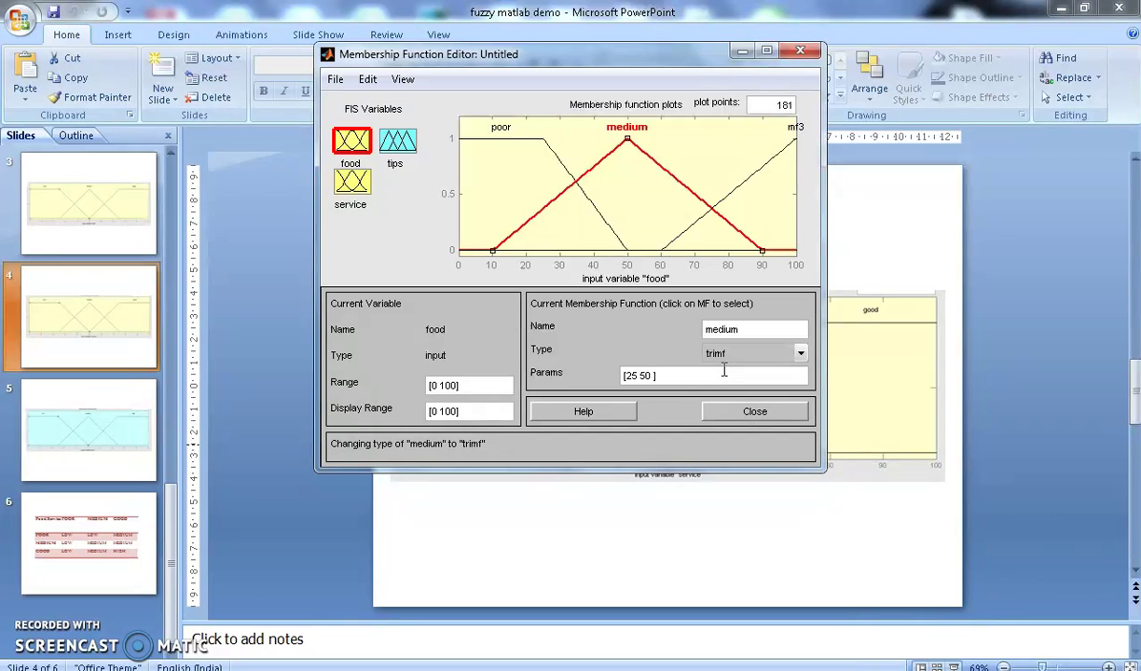
{"action": "key", "text": "Return"}
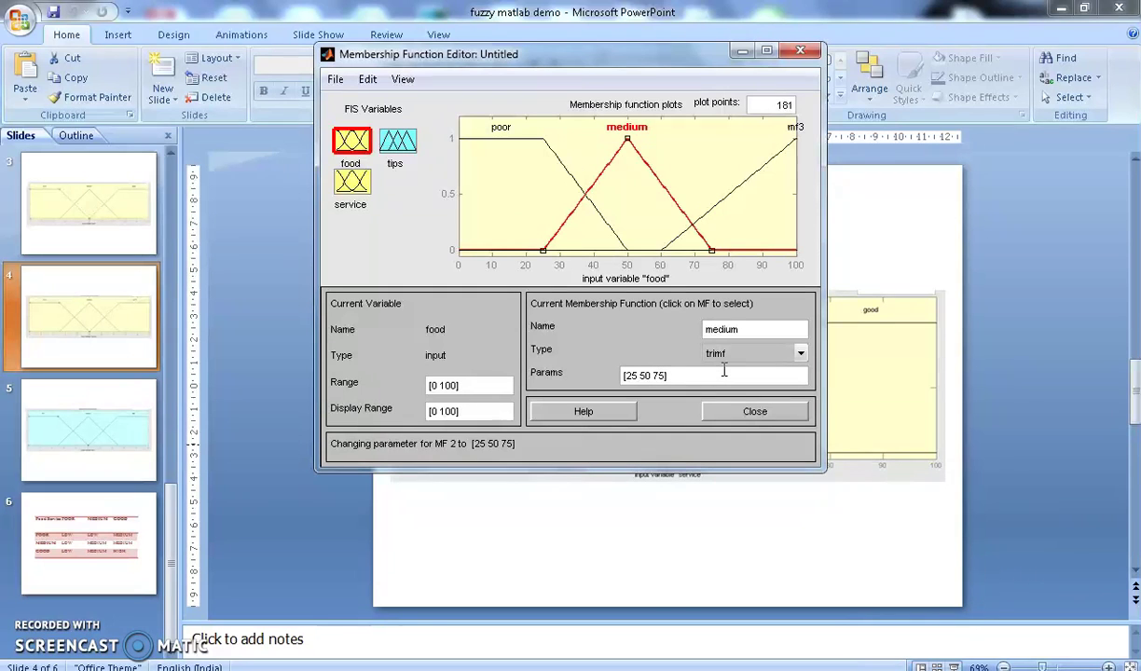
Review food's mf3 and the service and tips membership functions, then open the Rule Editor.
{"action": "left_click", "coordinate": [742, 188]}
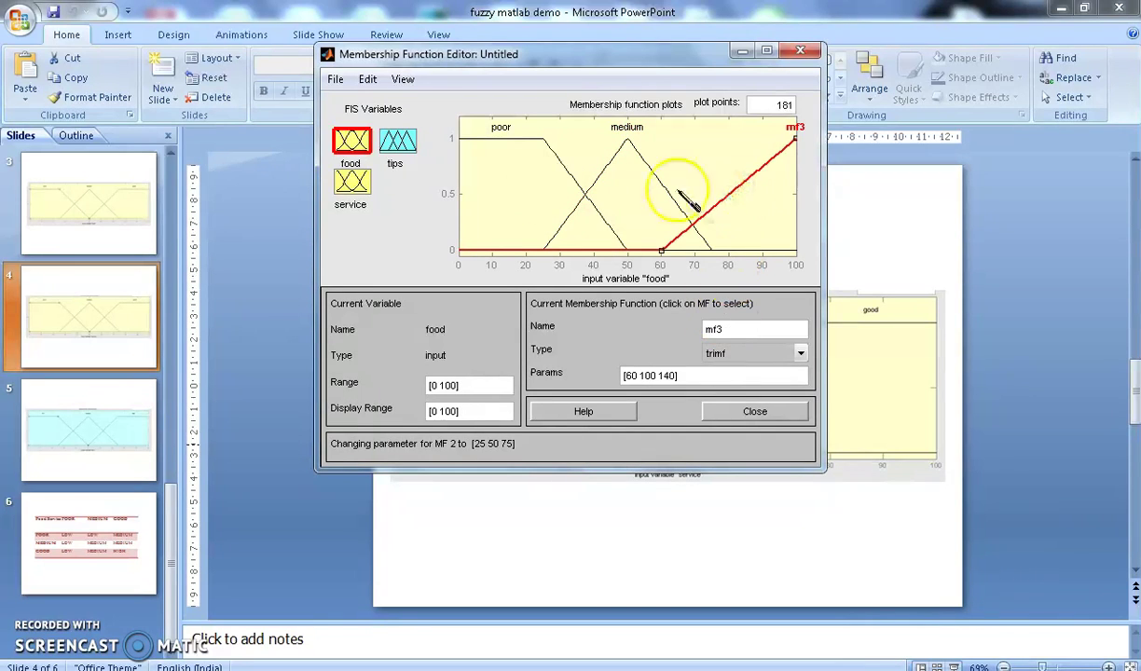
{"action": "left_click", "coordinate": [354, 182]}
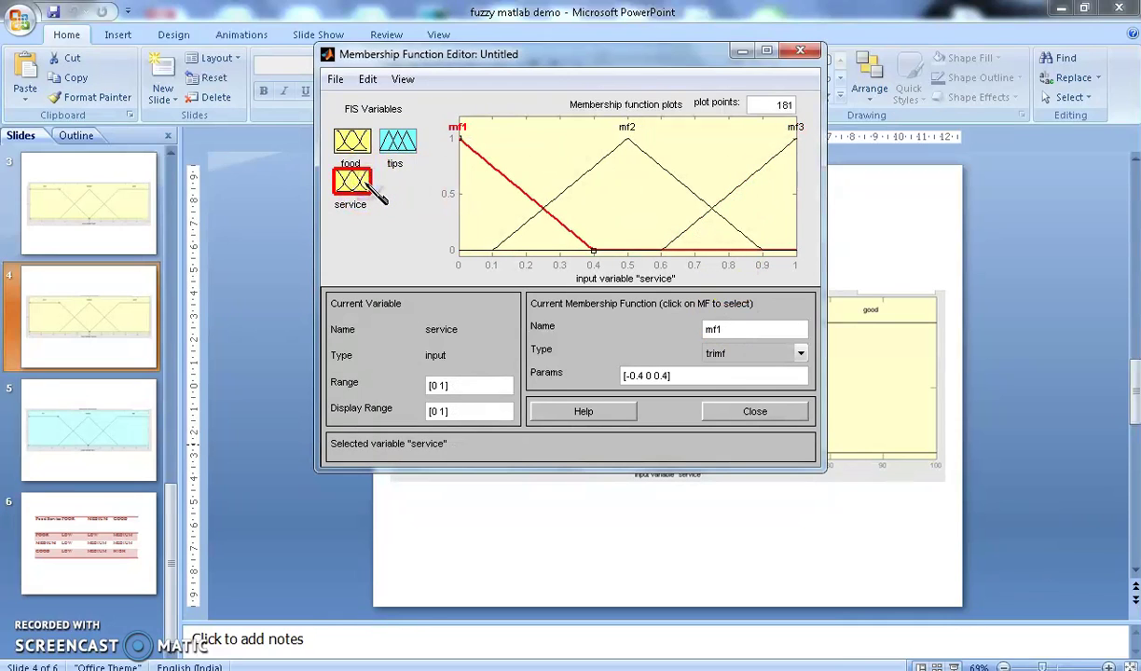
{"action": "left_click", "coordinate": [401, 145]}
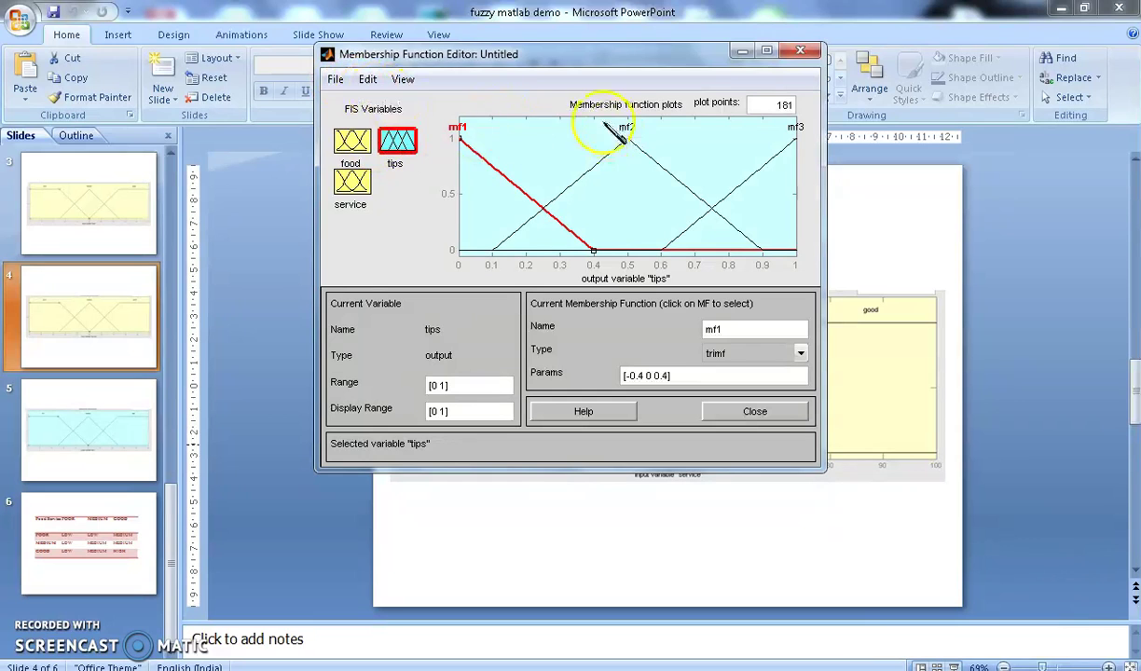
{"action": "left_click", "coordinate": [370, 80]}
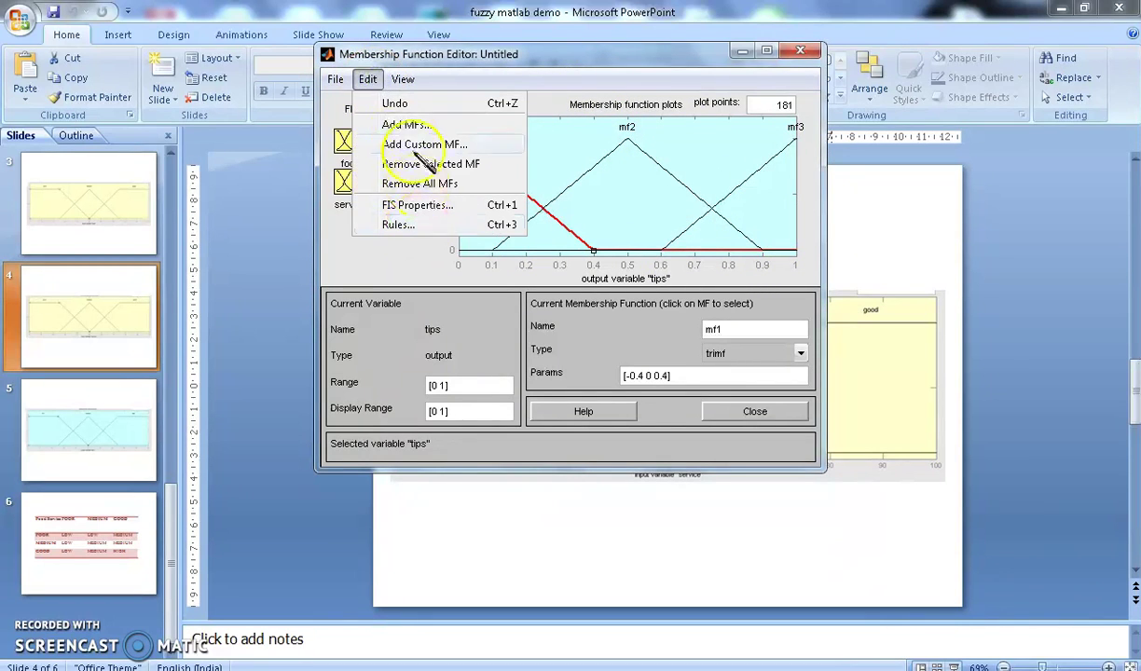
{"action": "left_click", "coordinate": [408, 226]}
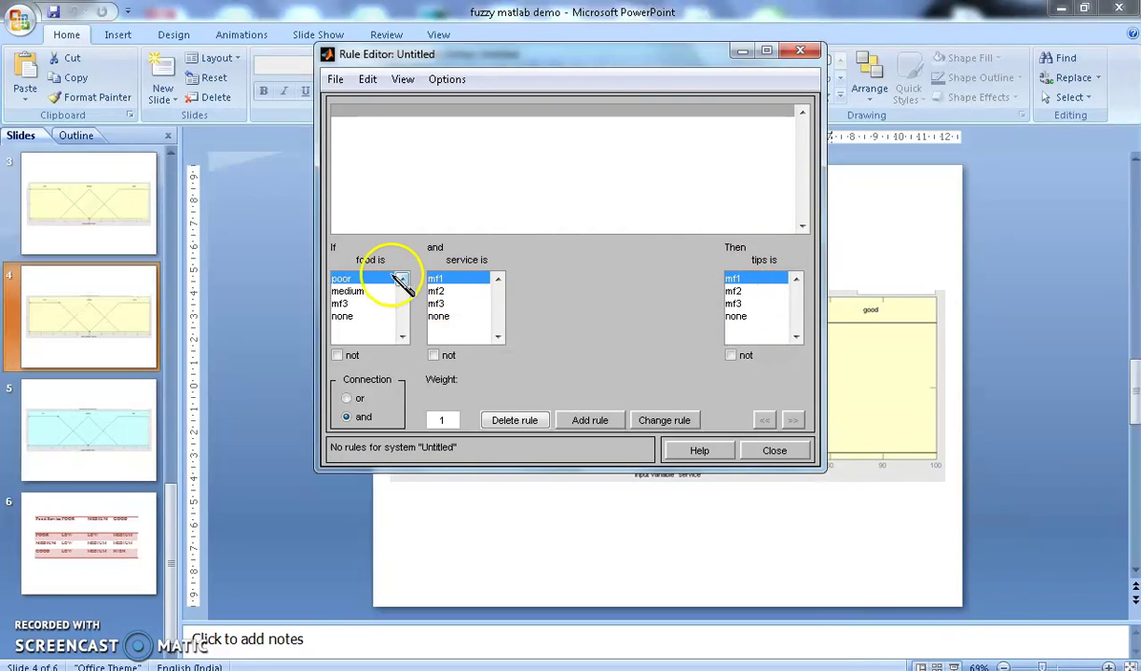
Add rule 1: if food is poor and service is mf1, then tips is mf1.
{"action": "left_click", "coordinate": [457, 279]}
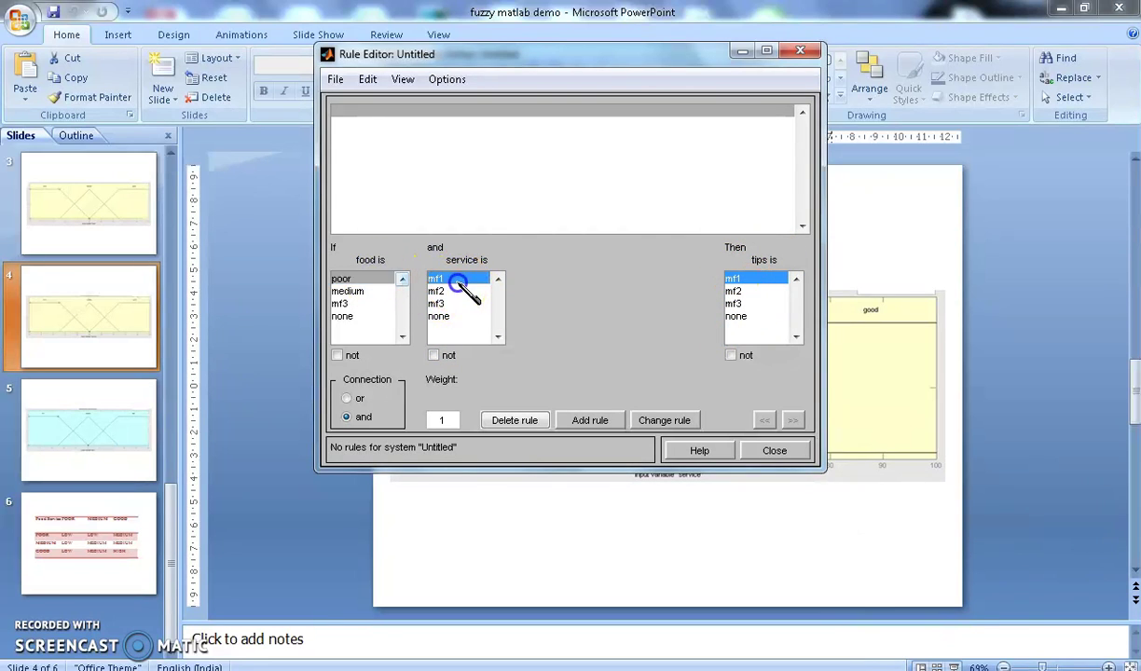
{"action": "left_click", "coordinate": [740, 279]}
{"action": "left_click", "coordinate": [601, 420]}
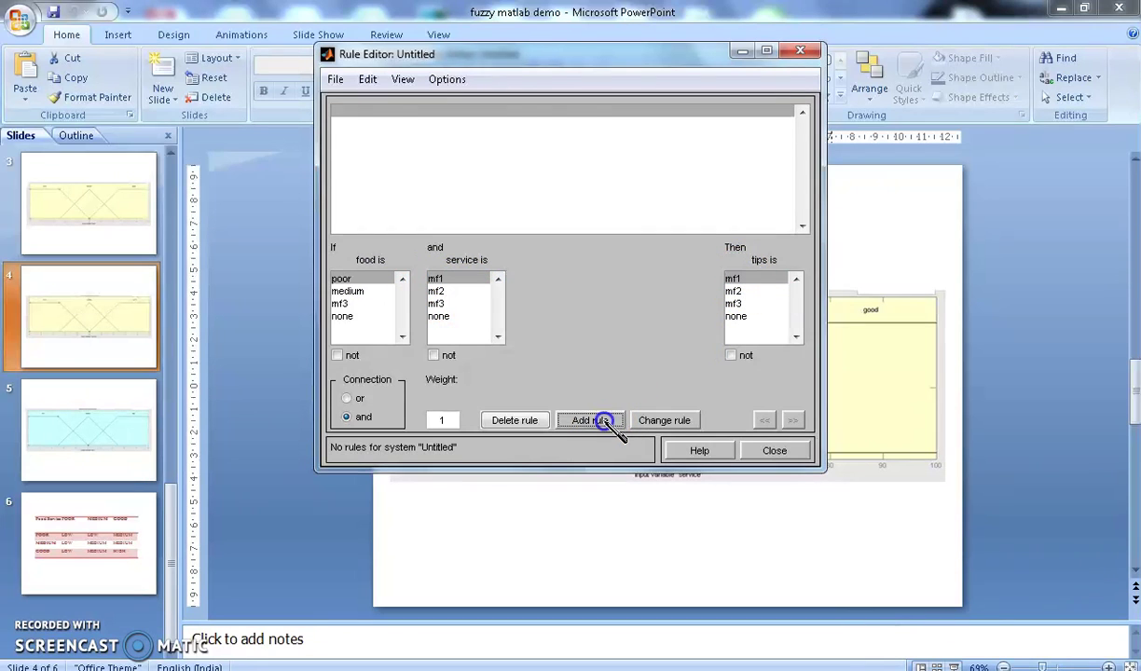
{"action": "left_click", "coordinate": [402, 279]}
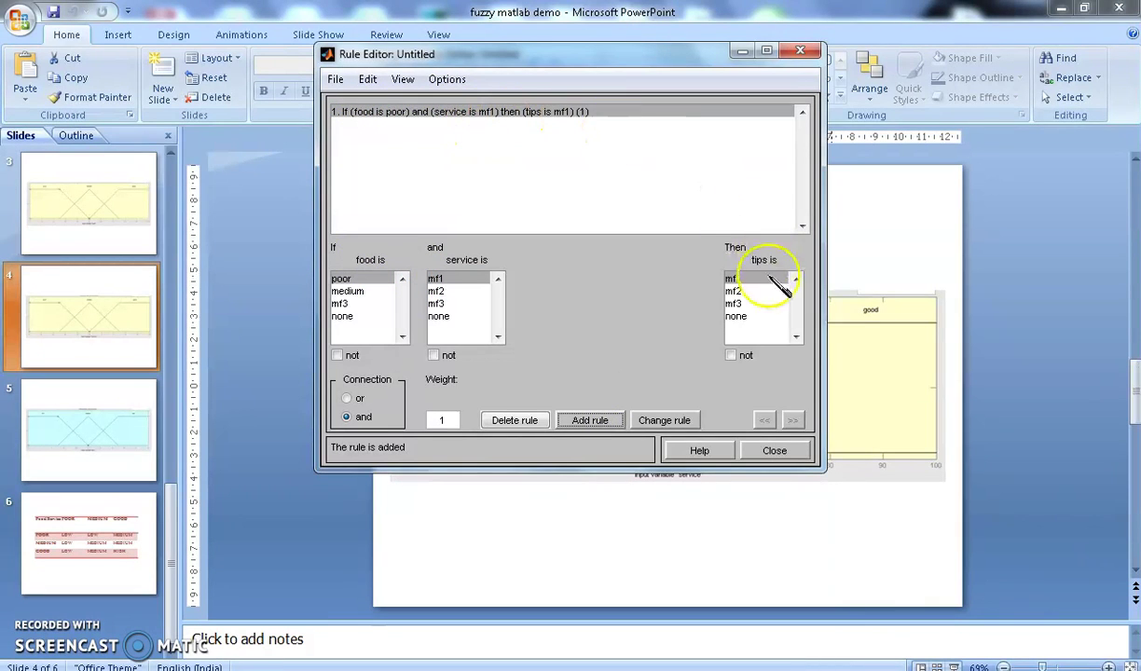
Import tips.fis from Documents > MATLAB, loading the 9-rule Mamdani tipping system.
{"action": "left_click", "coordinate": [337, 80]}
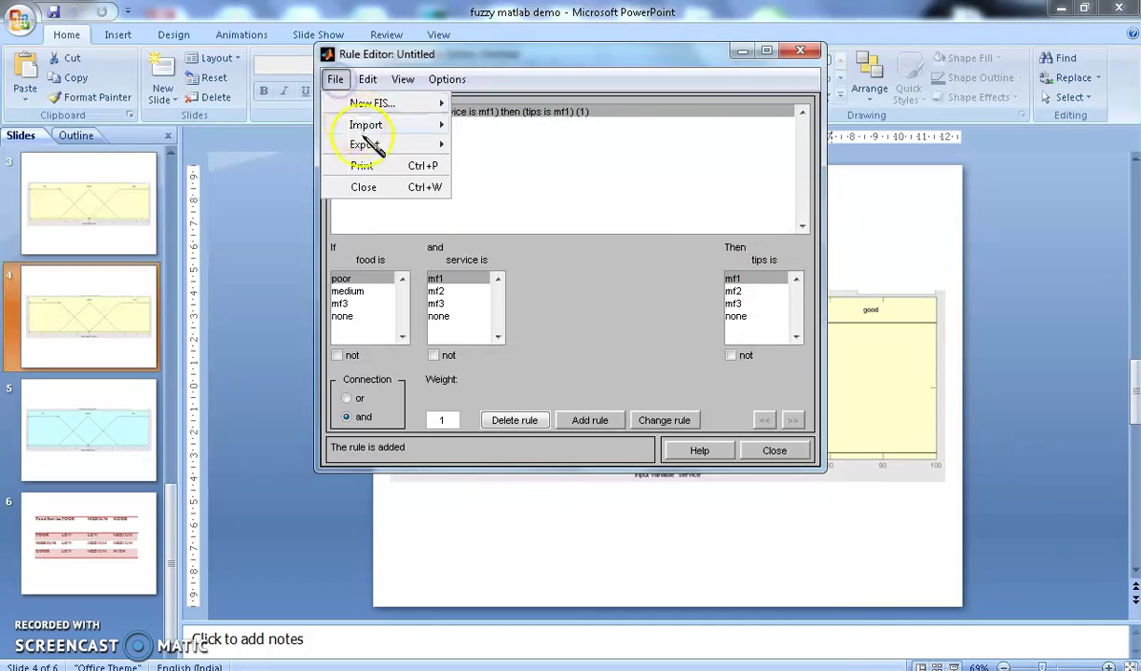
{"action": "mouse_move", "coordinate": [383, 147]}
{"action": "mouse_move", "coordinate": [378, 124]}
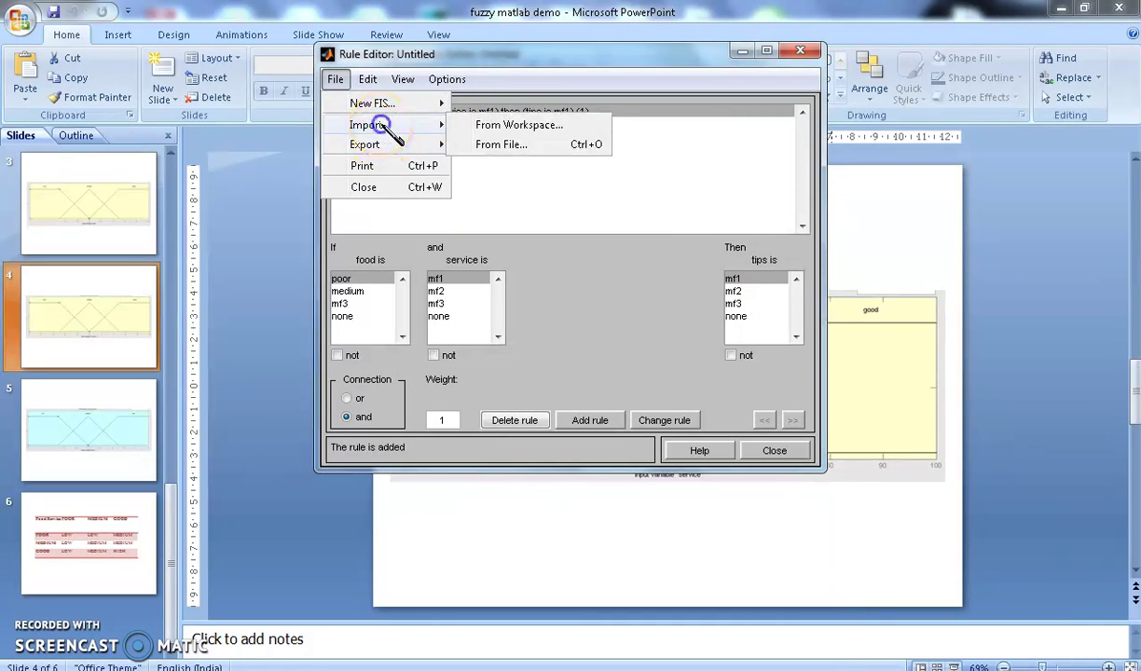
{"action": "left_click", "coordinate": [509, 146]}
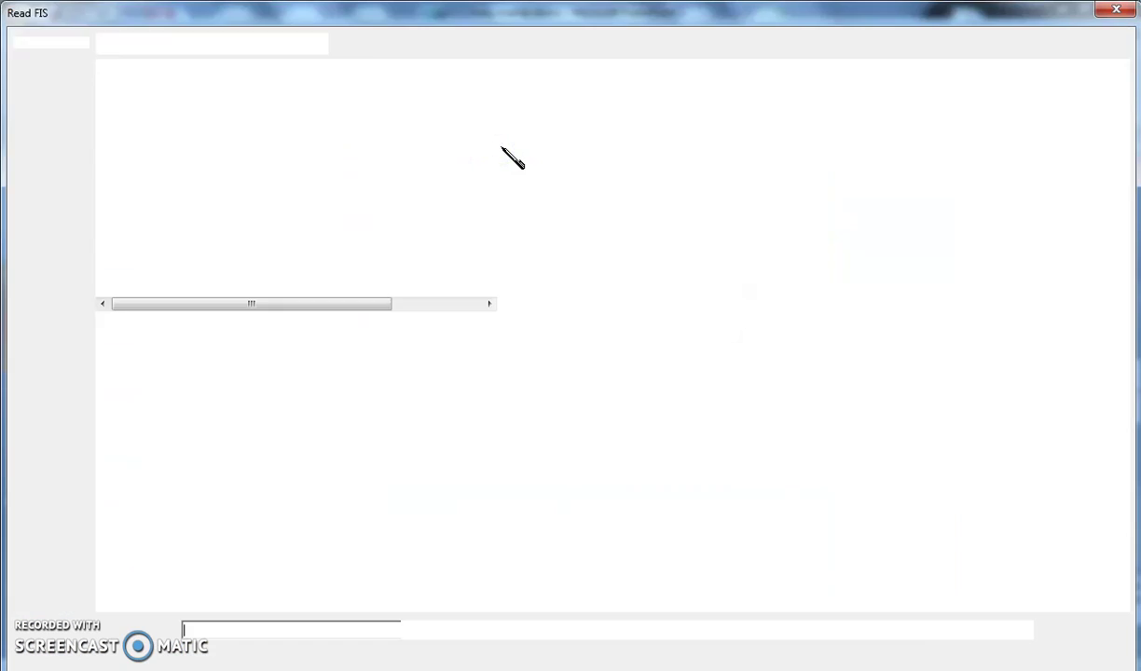
{"action": "left_click", "coordinate": [56, 173]}
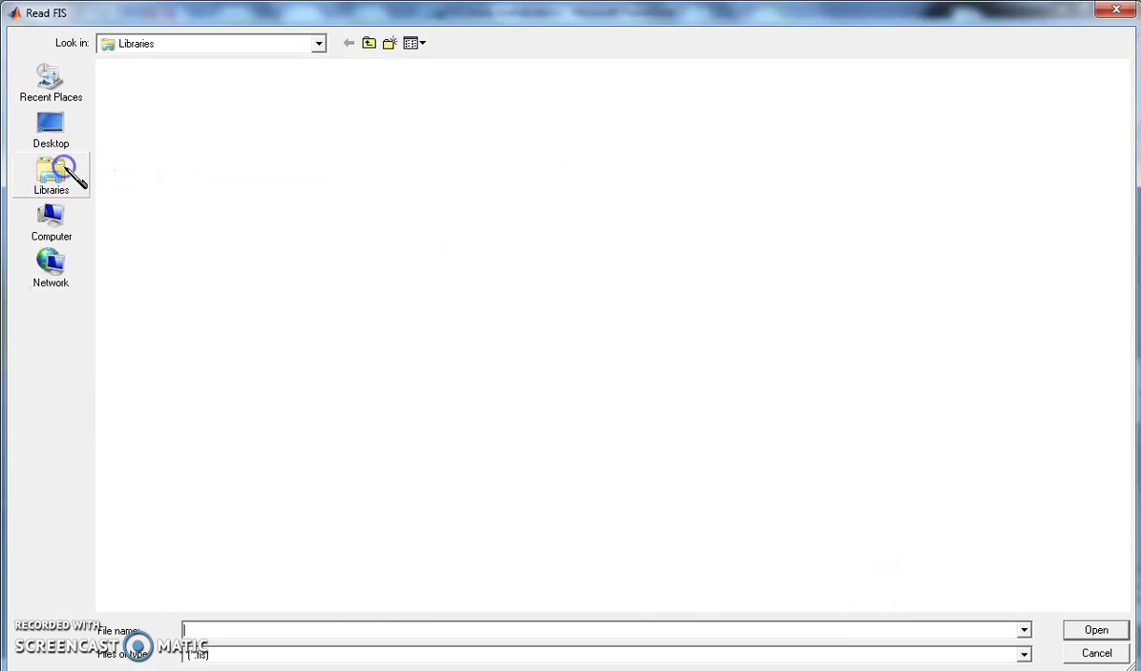
{"action": "left_click", "coordinate": [143, 99]}
{"action": "double_click", "coordinate": [143, 99]}
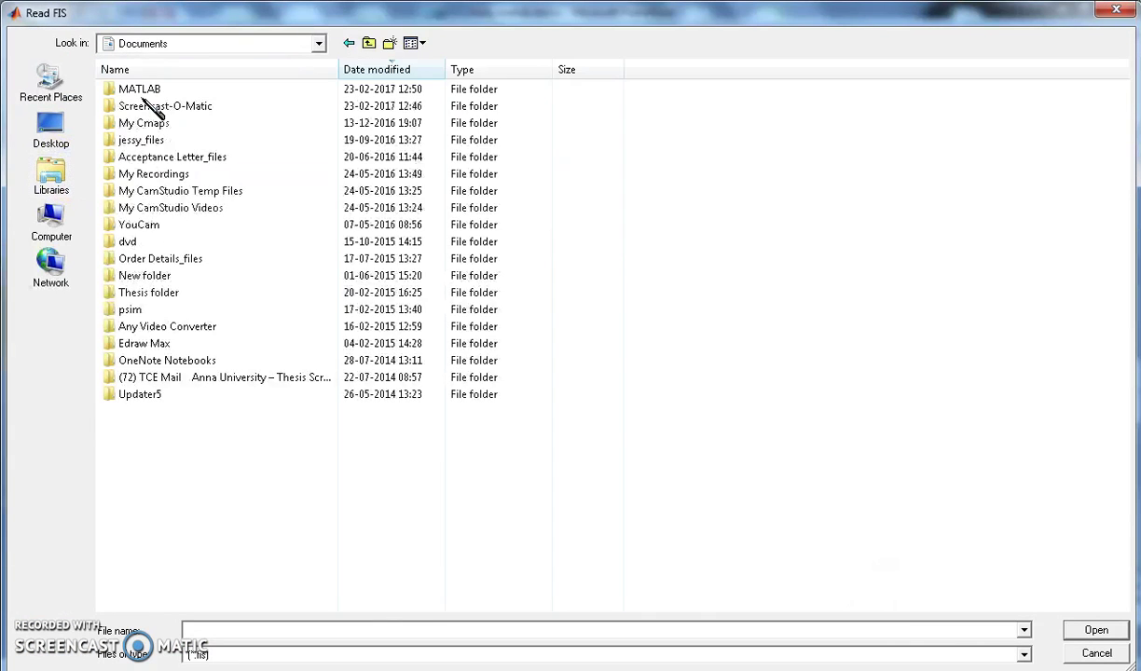
{"action": "double_click", "coordinate": [140, 89]}
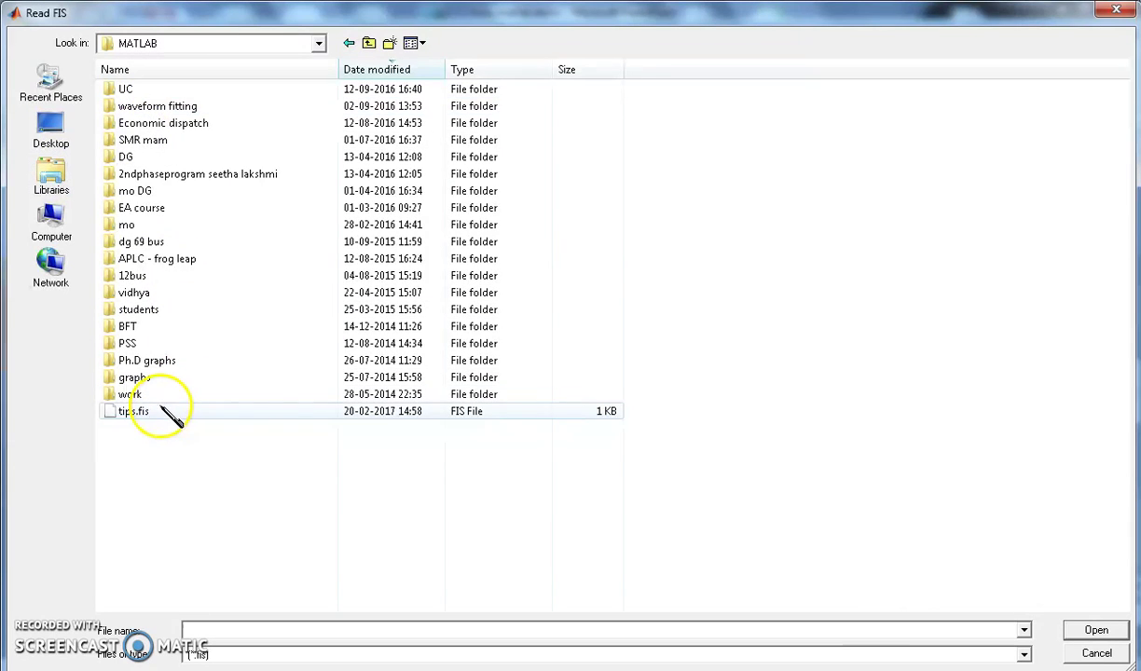
{"action": "left_click", "coordinate": [154, 411]}
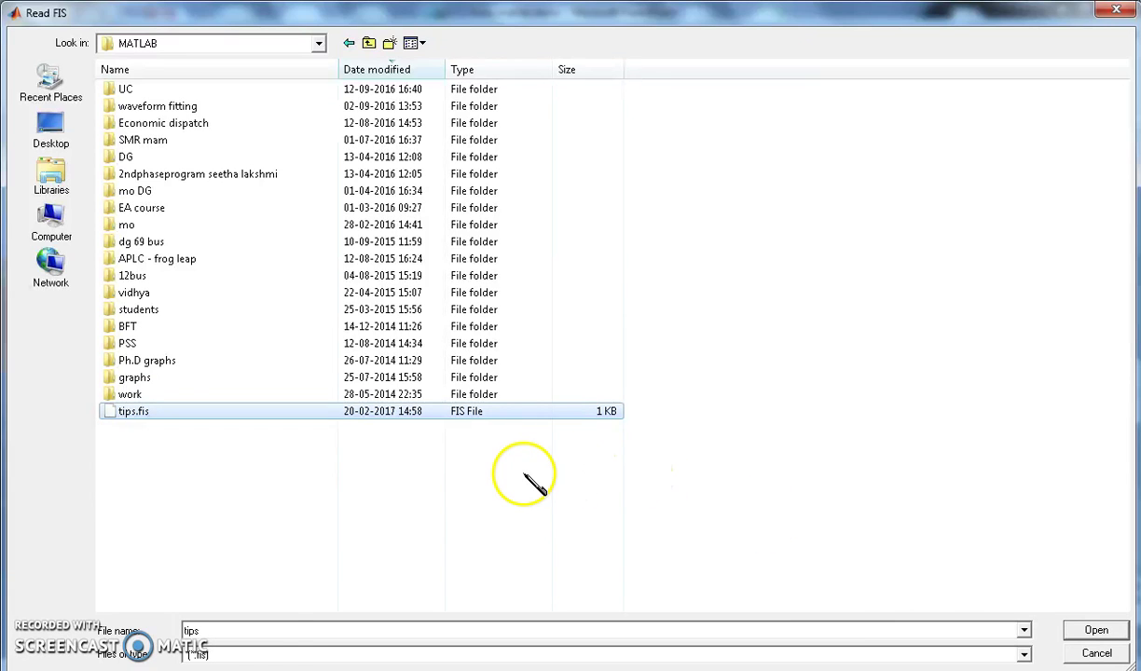
{"action": "key", "text": "Return"}
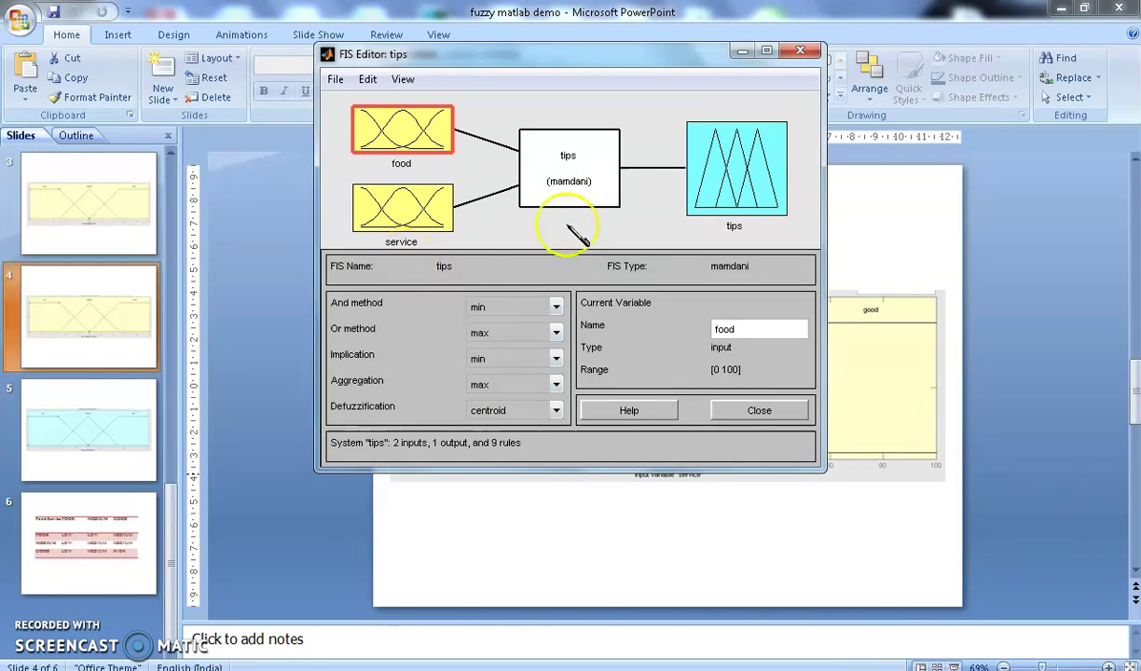
Add the rule 'food medium and service medium gives tips medium' in the tips Rule Editor, then bring up the View menu.
{"action": "left_click", "coordinate": [372, 81]}
{"action": "left_click", "coordinate": [383, 185]}
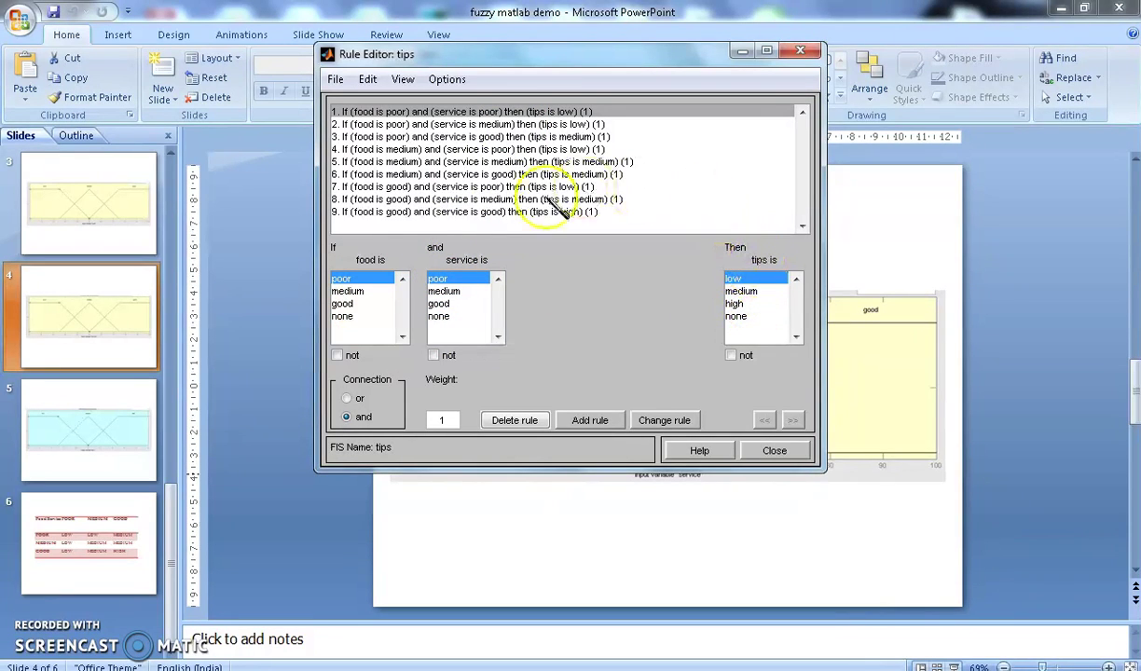
{"action": "left_click", "coordinate": [347, 292]}
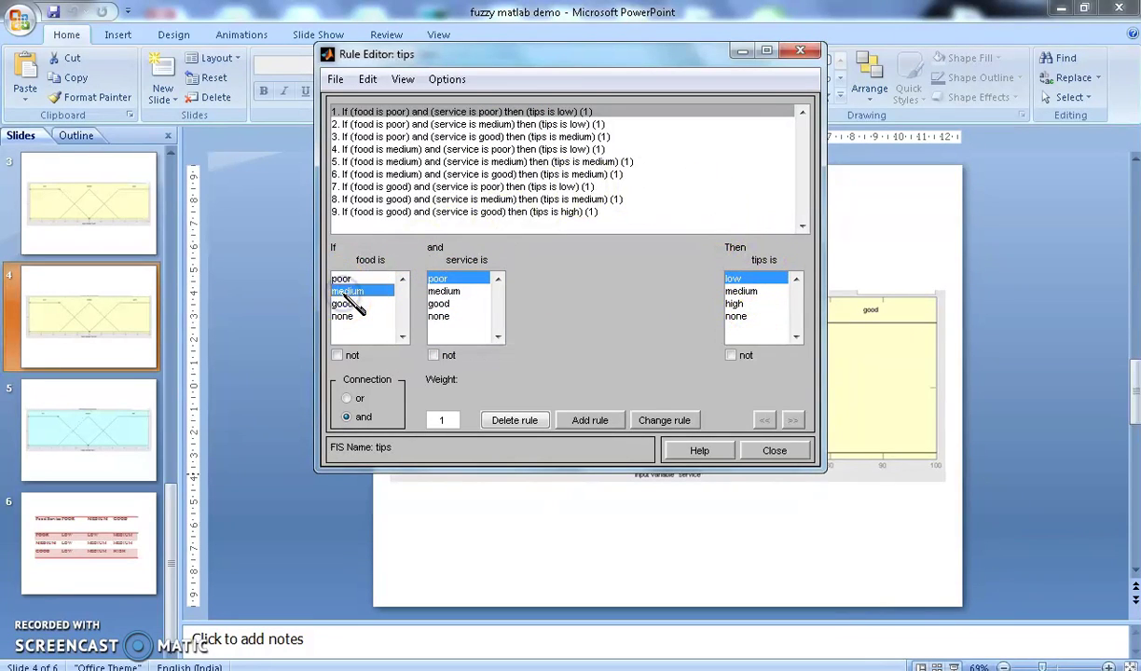
{"action": "left_click", "coordinate": [444, 292]}
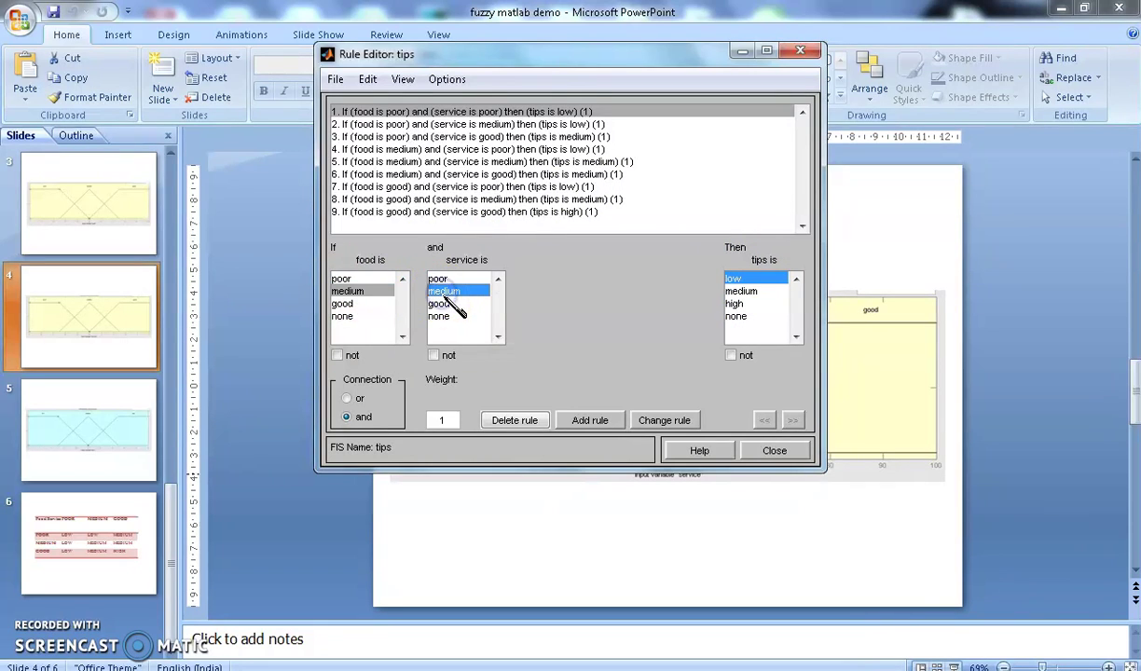
{"action": "left_click", "coordinate": [549, 276]}
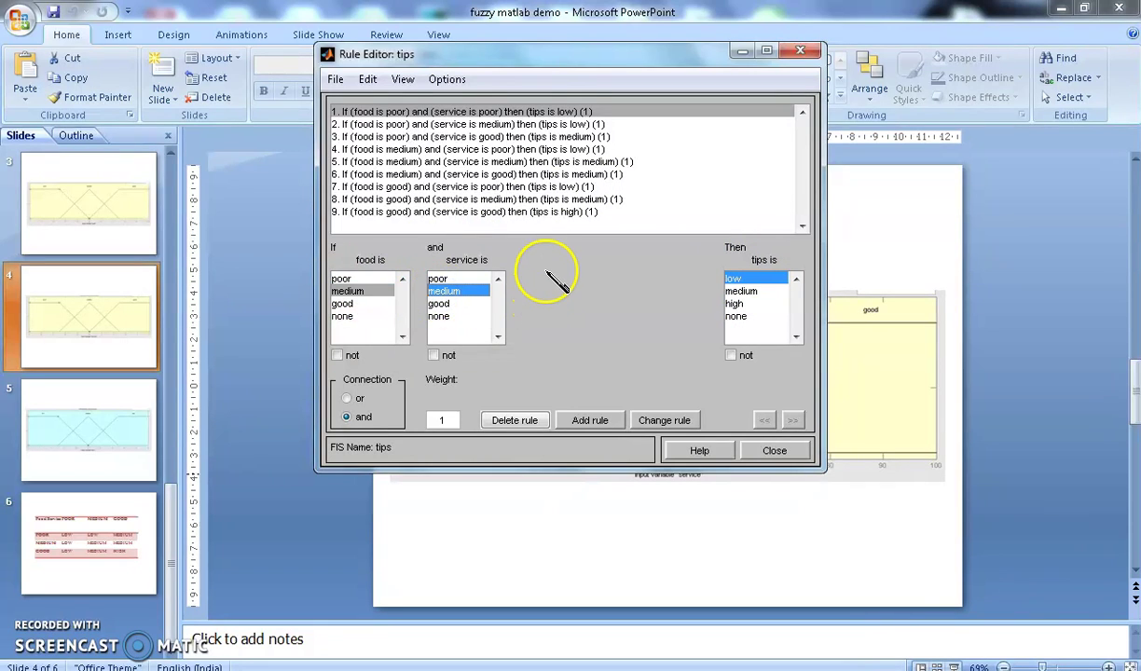
{"action": "left_click", "coordinate": [746, 292]}
{"action": "left_click", "coordinate": [588, 421]}
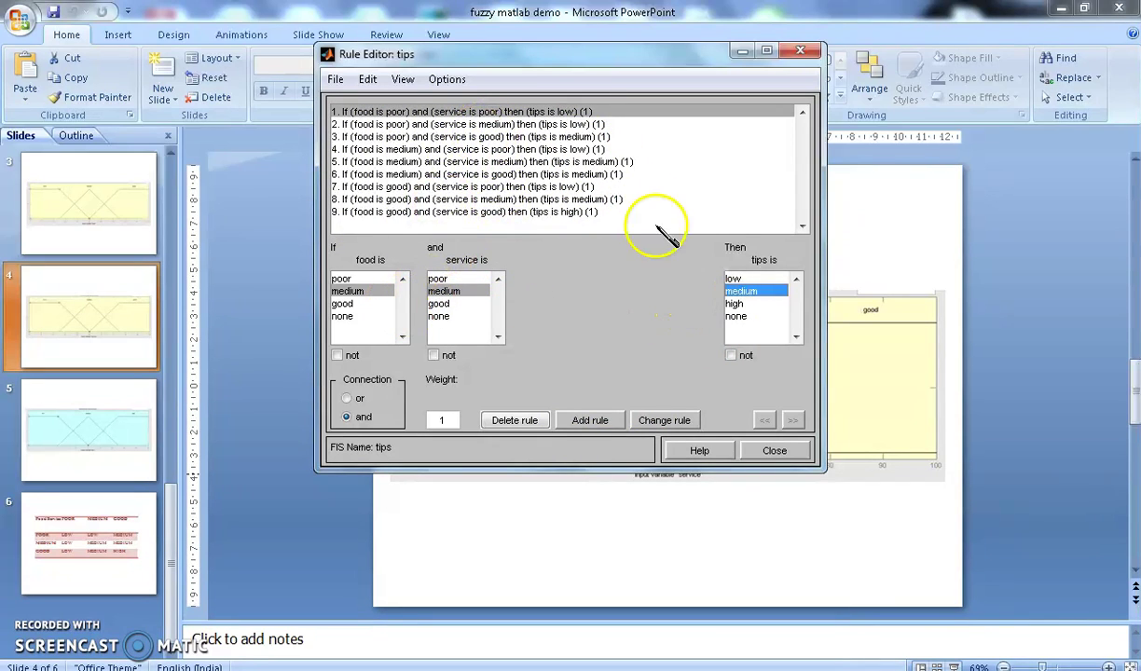
{"action": "left_click", "coordinate": [447, 79]}
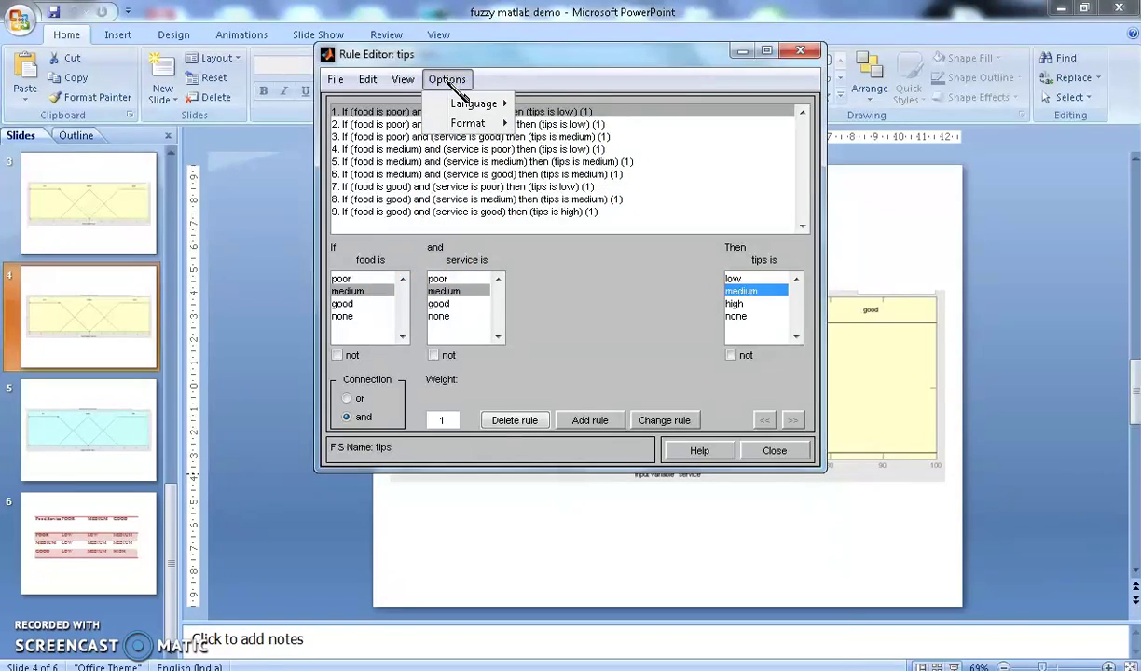
{"action": "left_click", "coordinate": [403, 79]}
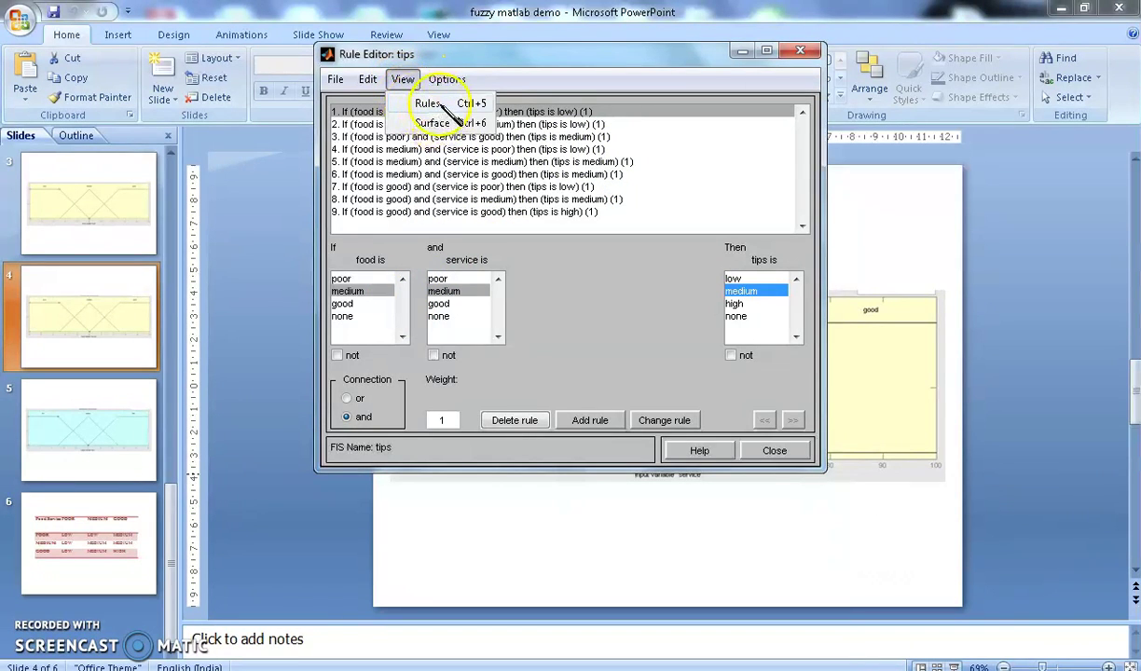
In the maximized Rule Viewer, set food to 75.8 and service to 66.7, giving a 35.3 tip.
{"action": "left_click", "coordinate": [442, 105]}
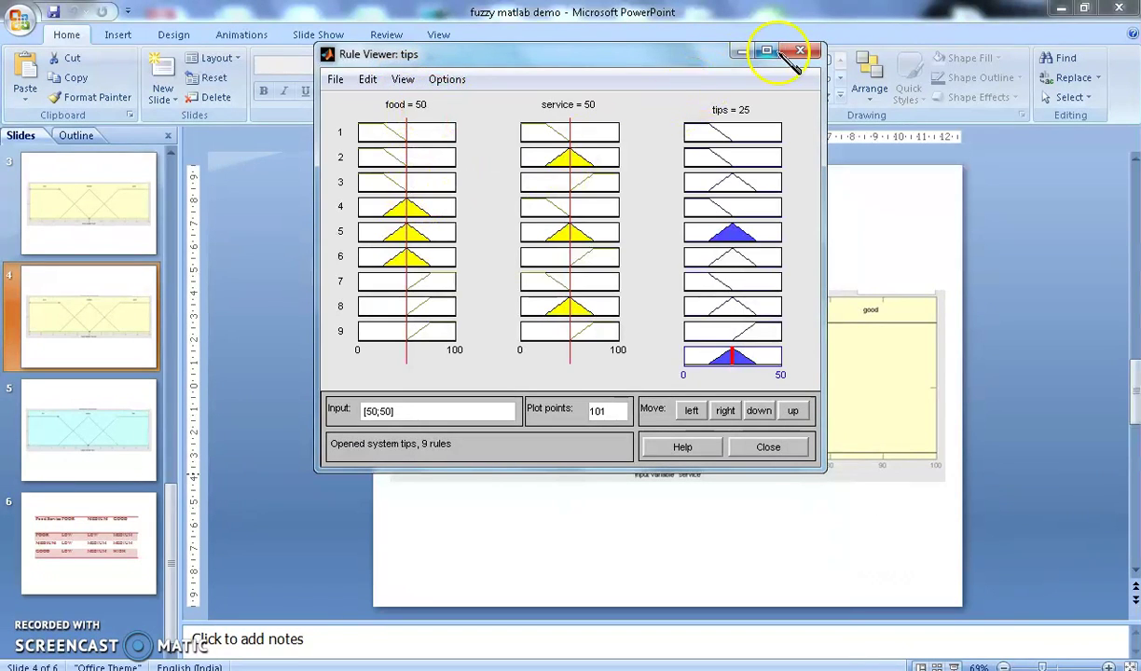
{"action": "left_click", "coordinate": [770, 51]}
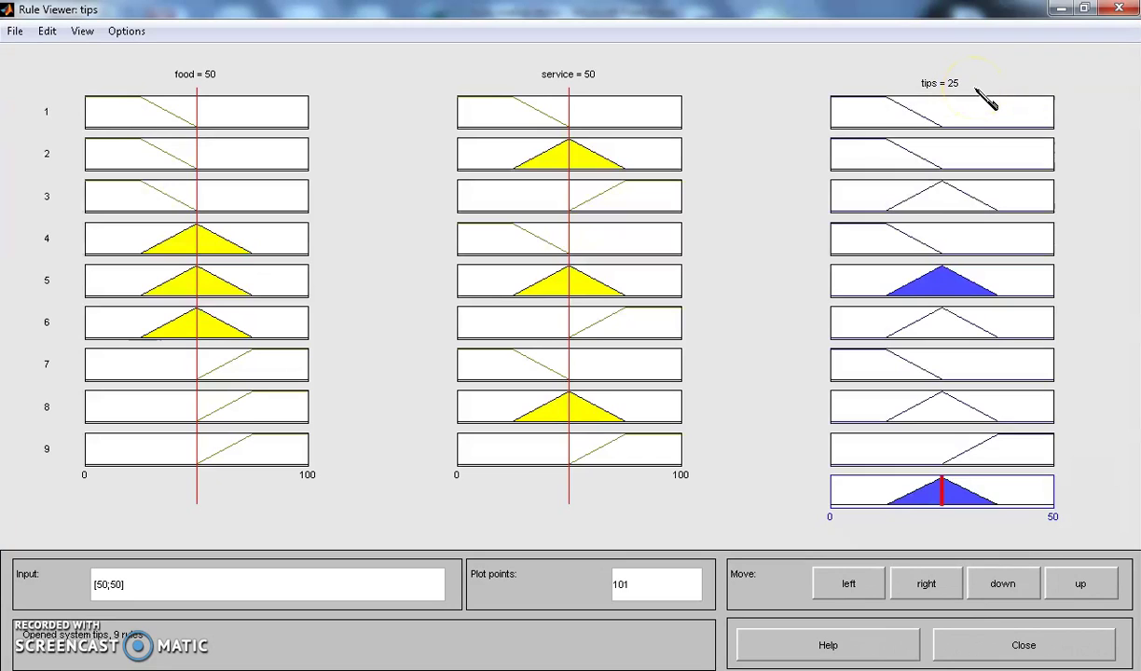
{"action": "left_click_drag", "start_coordinate": [197, 114], "coordinate": [255, 116]}
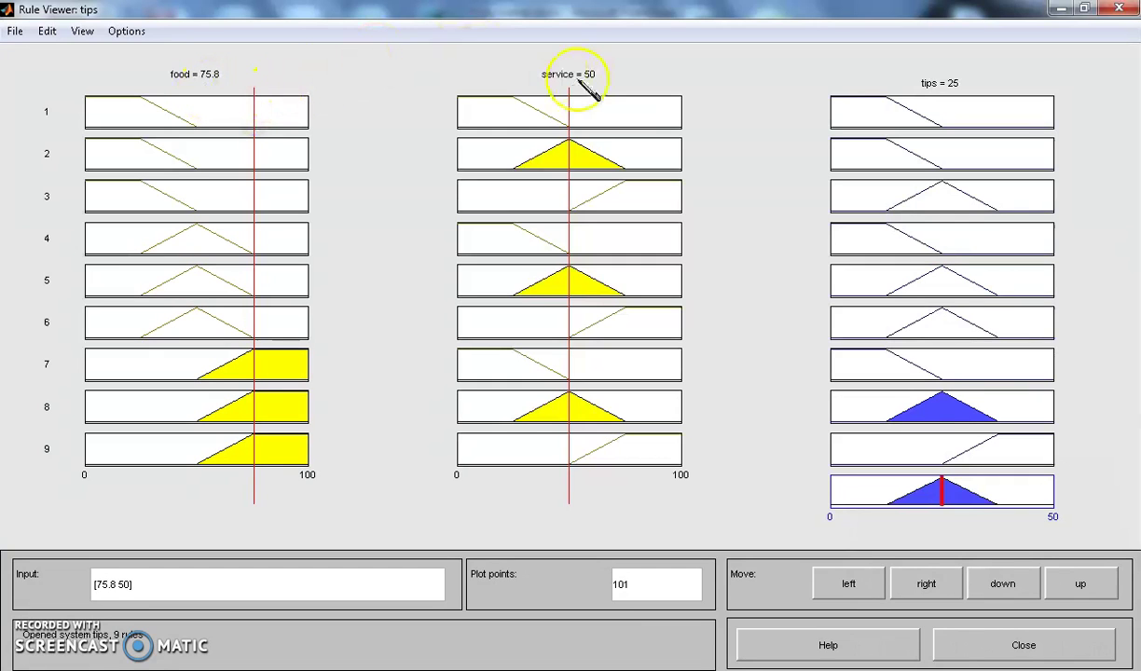
{"action": "key", "text": "alt+Tab"}
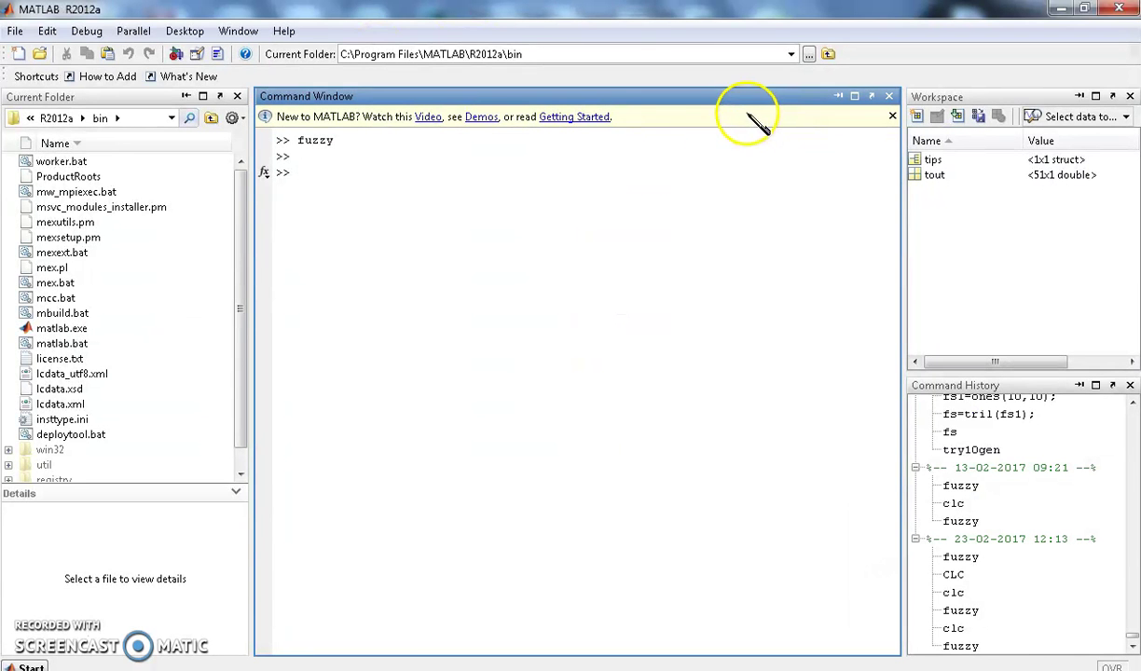
{"action": "mouse_move", "coordinate": [564, 666]}
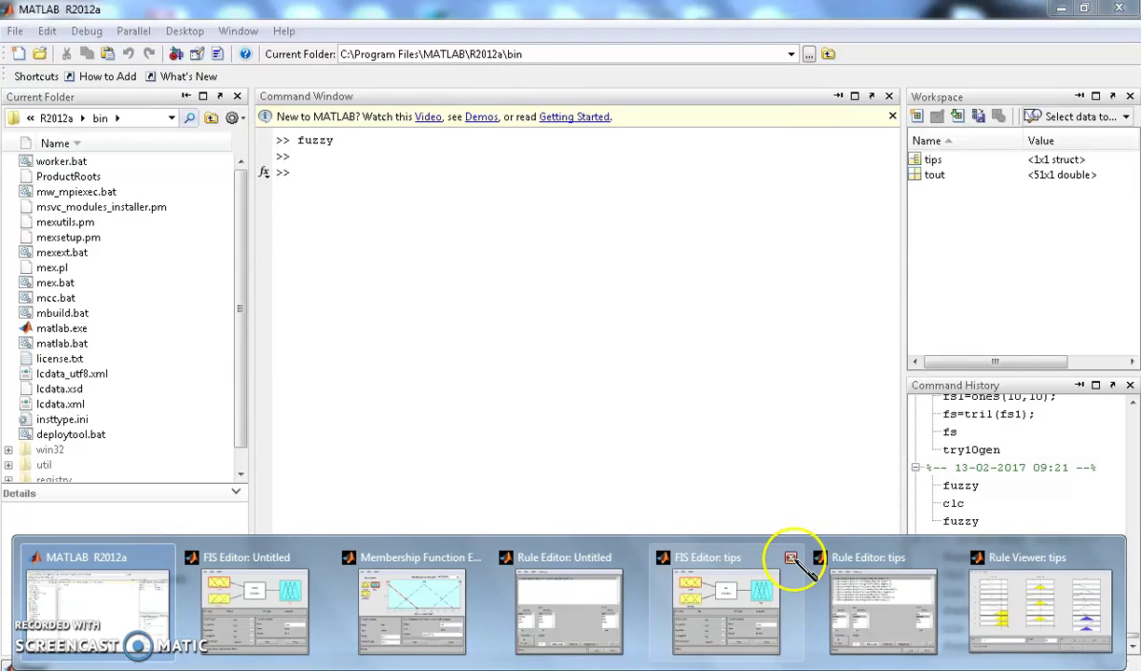
{"action": "left_click", "coordinate": [791, 558]}
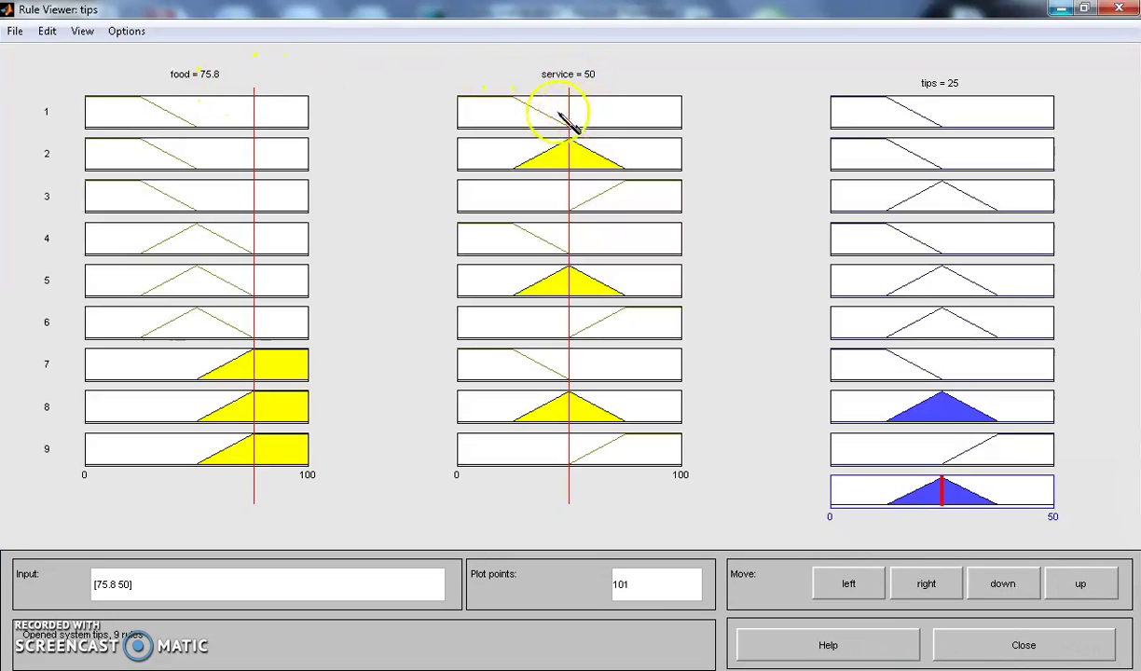
{"action": "left_click_drag", "start_coordinate": [567, 113], "coordinate": [606, 112]}
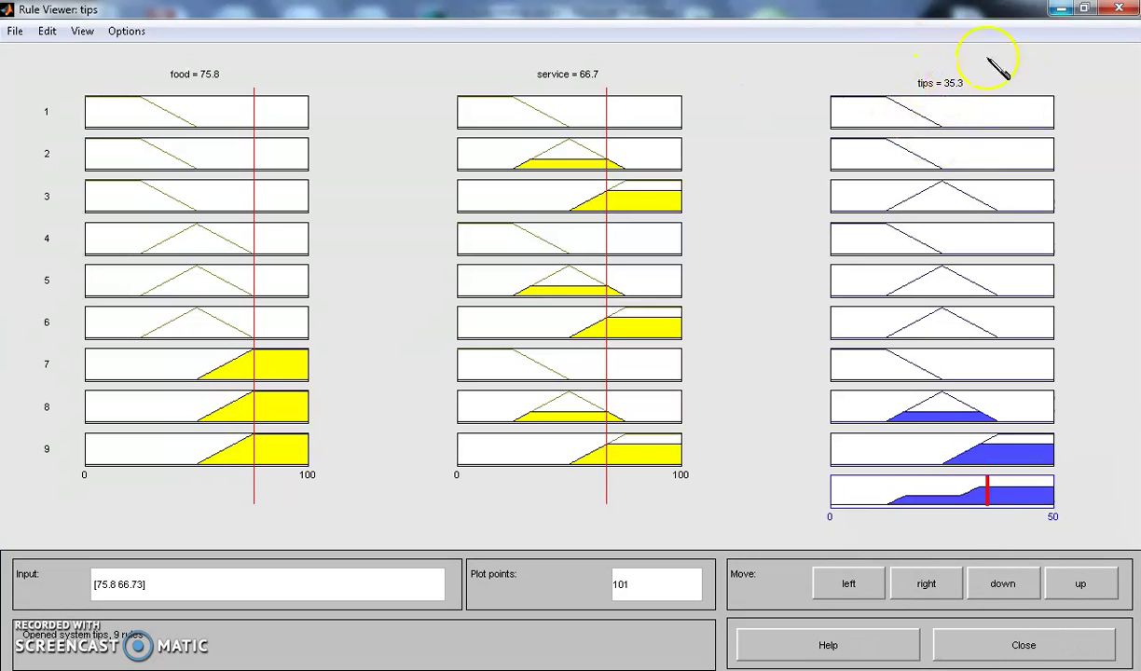
Close the Rule Viewer and the tips Rule Editor, discarding unsaved changes.
{"action": "left_click", "coordinate": [1122, 9]}
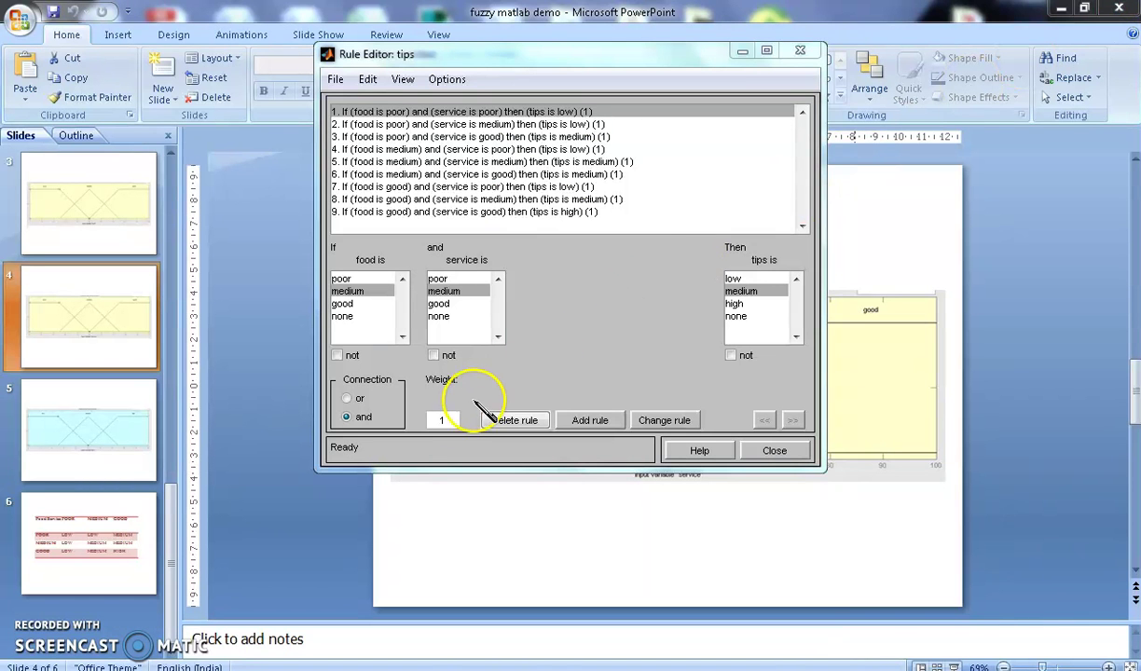
{"action": "left_click", "coordinate": [800, 51]}
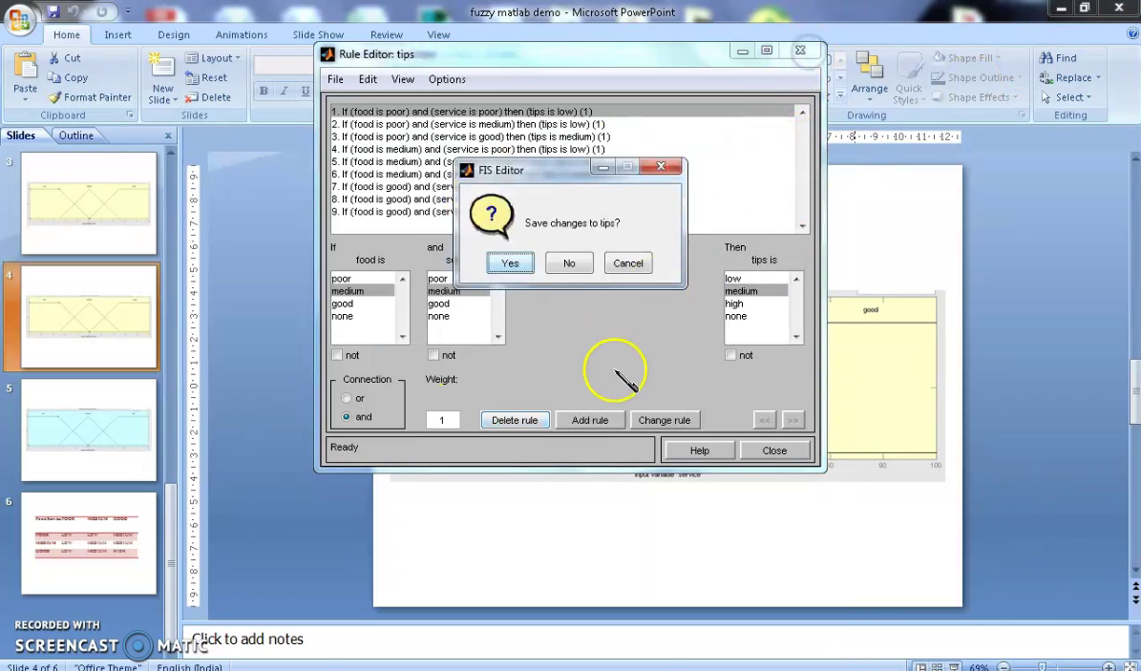
{"action": "left_click", "coordinate": [569, 264]}
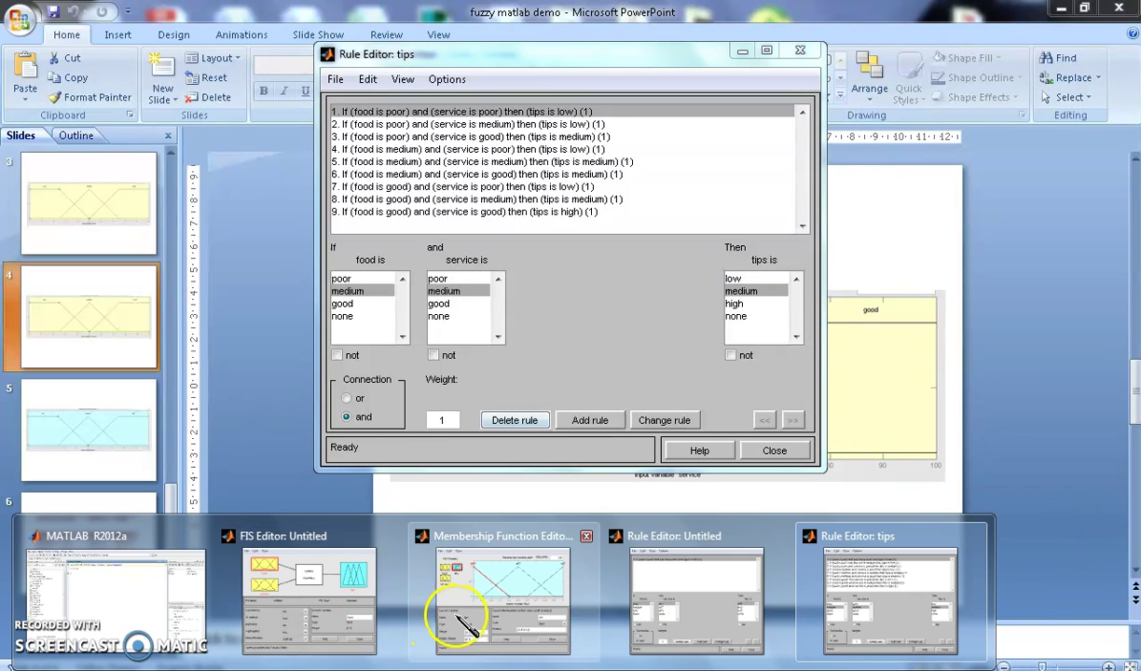
Close the tips Membership Function Editor.
{"action": "left_click", "coordinate": [485, 617]}
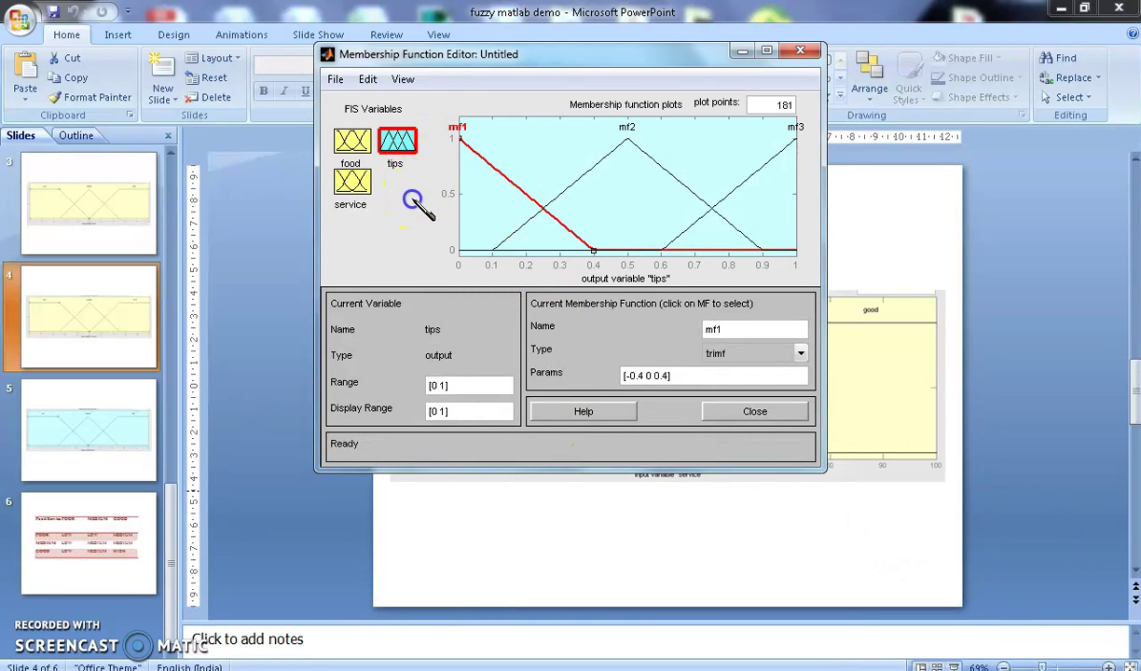
{"action": "left_click", "coordinate": [370, 81]}
{"action": "left_click", "coordinate": [413, 269]}
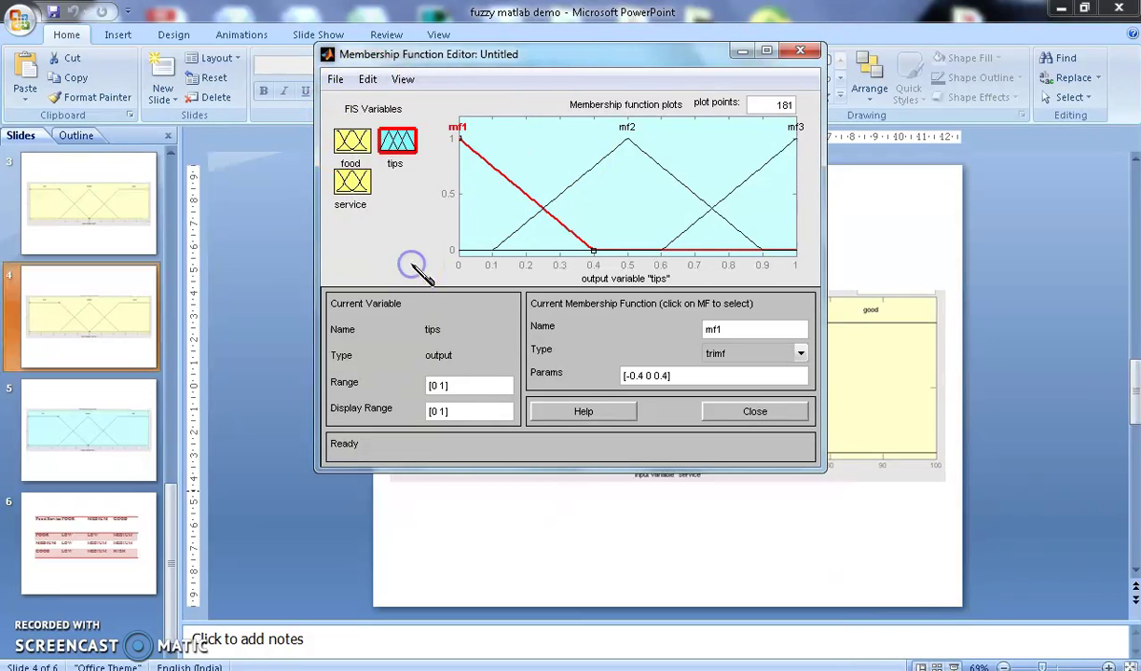
{"action": "left_click", "coordinate": [814, 51]}
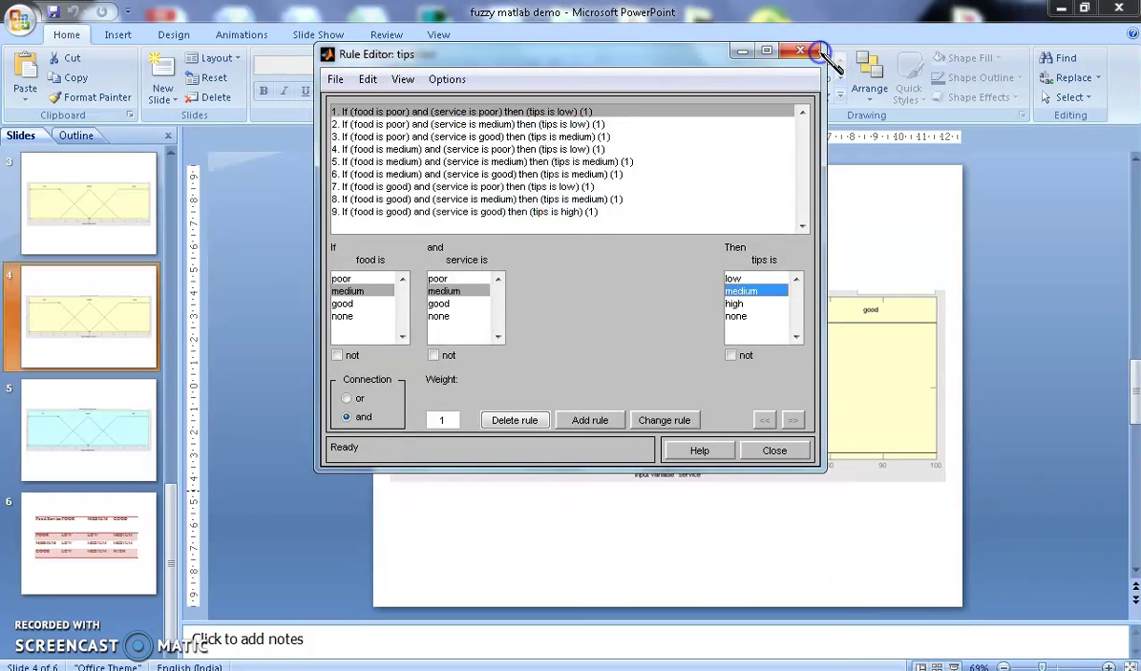
Close the remaining tips Rule Editor, cancelling the file save and declining to save changes.
{"action": "left_click", "coordinate": [761, 453]}
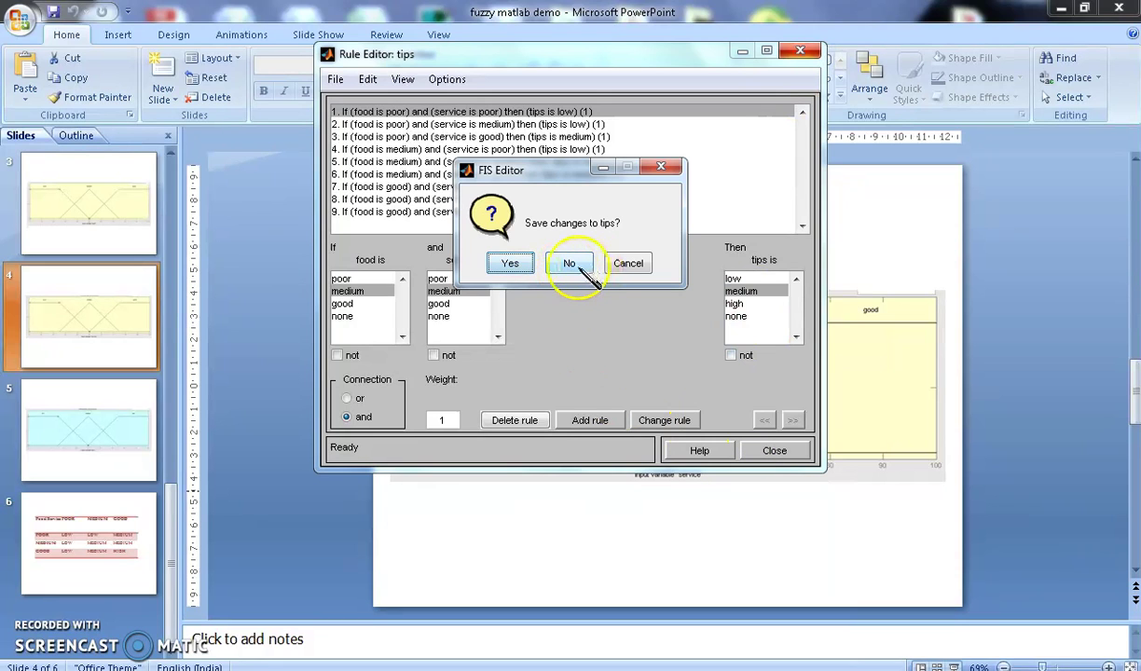
{"action": "left_click", "coordinate": [522, 270]}
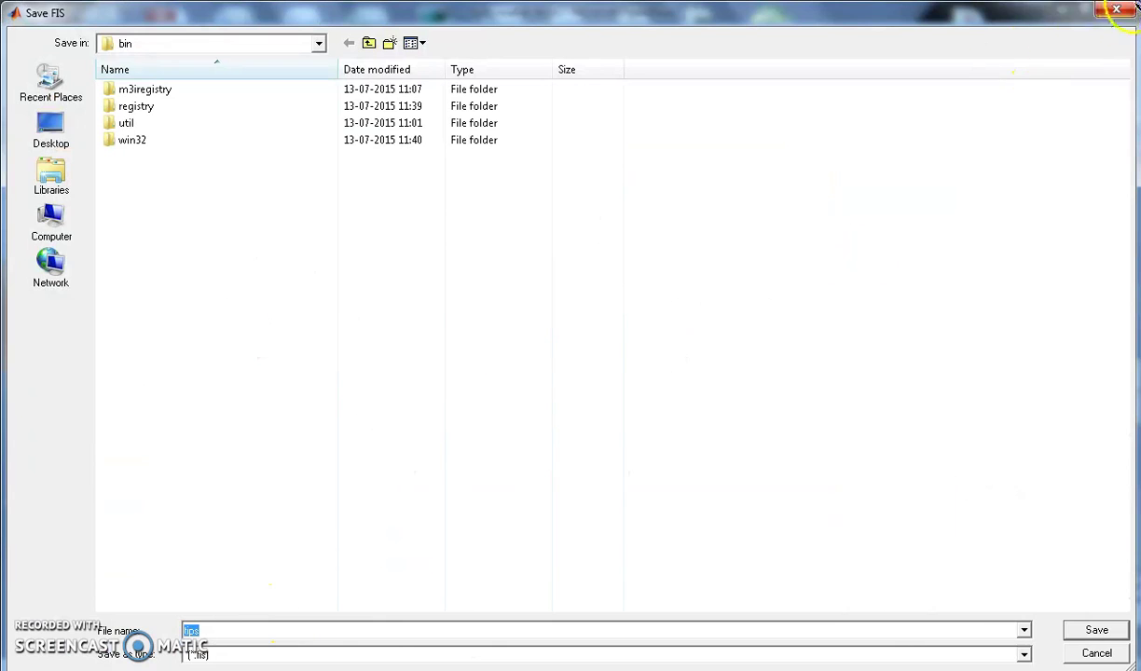
{"action": "left_click", "coordinate": [1126, 8]}
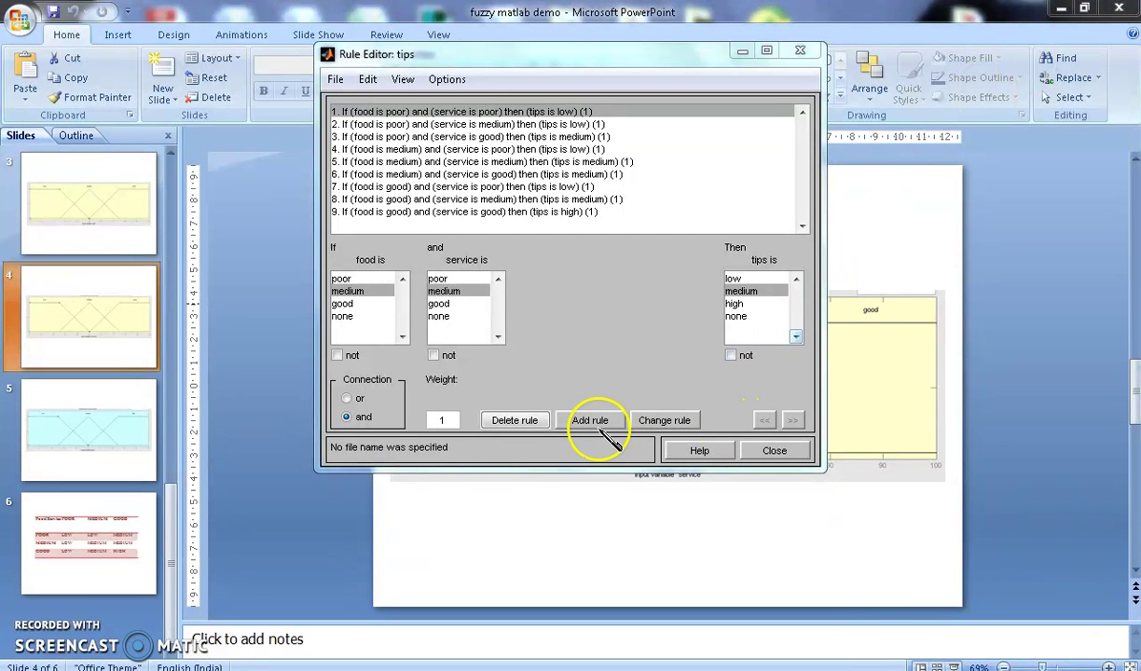
{"action": "left_click", "coordinate": [774, 450]}
{"action": "left_click", "coordinate": [580, 264]}
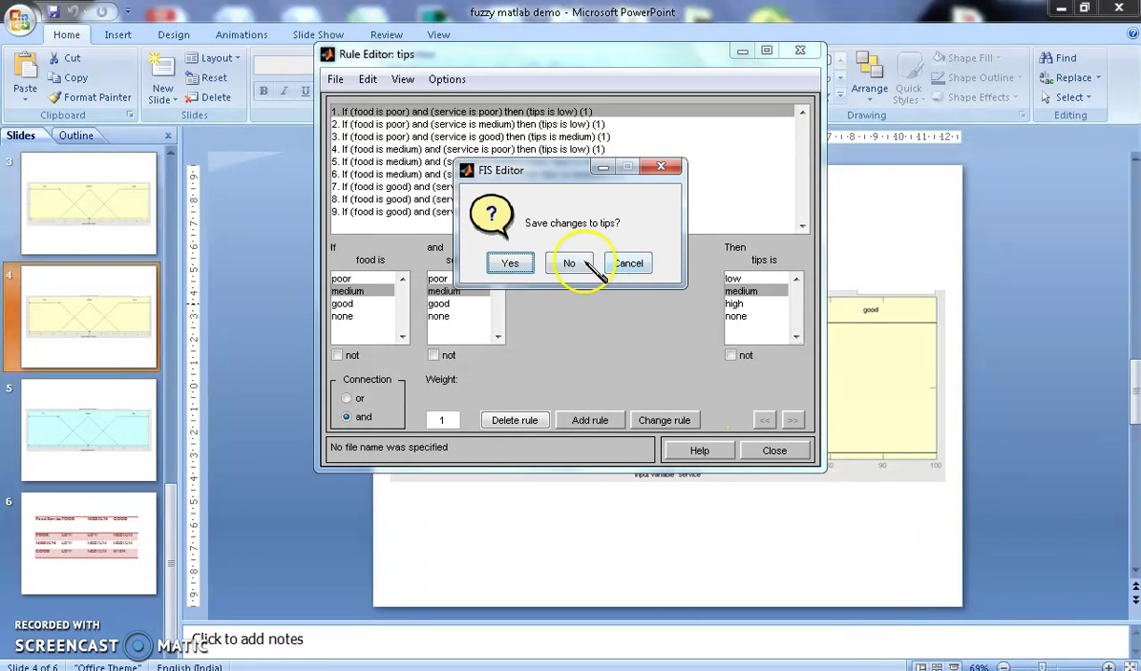
{"action": "left_click", "coordinate": [774, 451]}
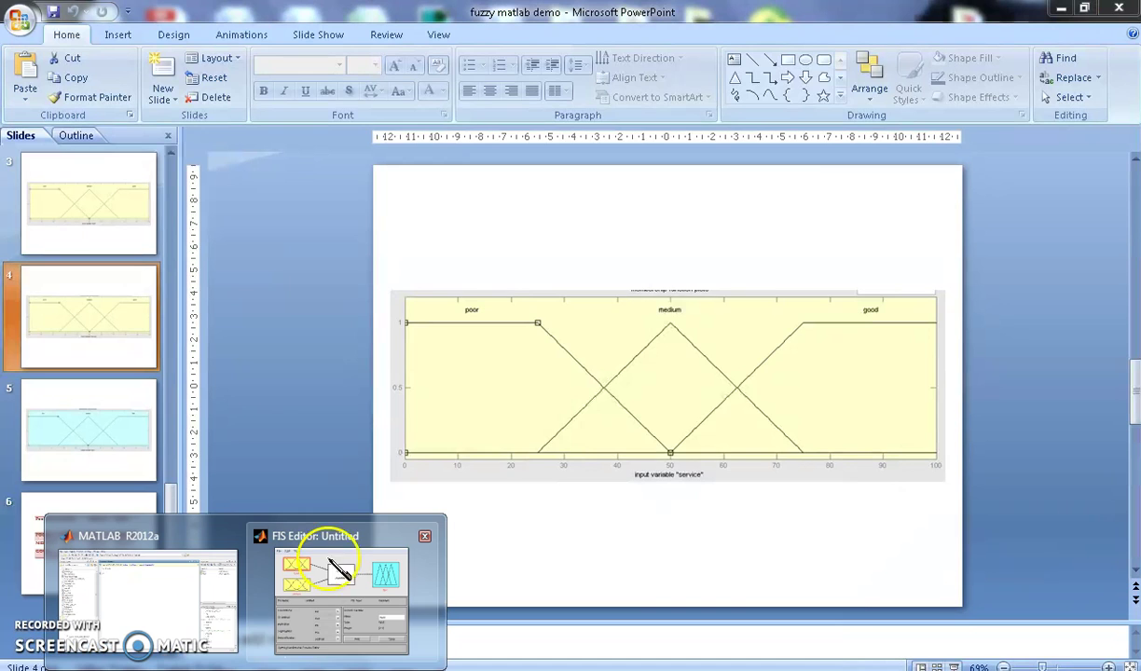
Bring the untitled Mamdani FIS Editor forward with centroid defuzzification and open its View menu.
{"action": "left_click", "coordinate": [331, 545]}
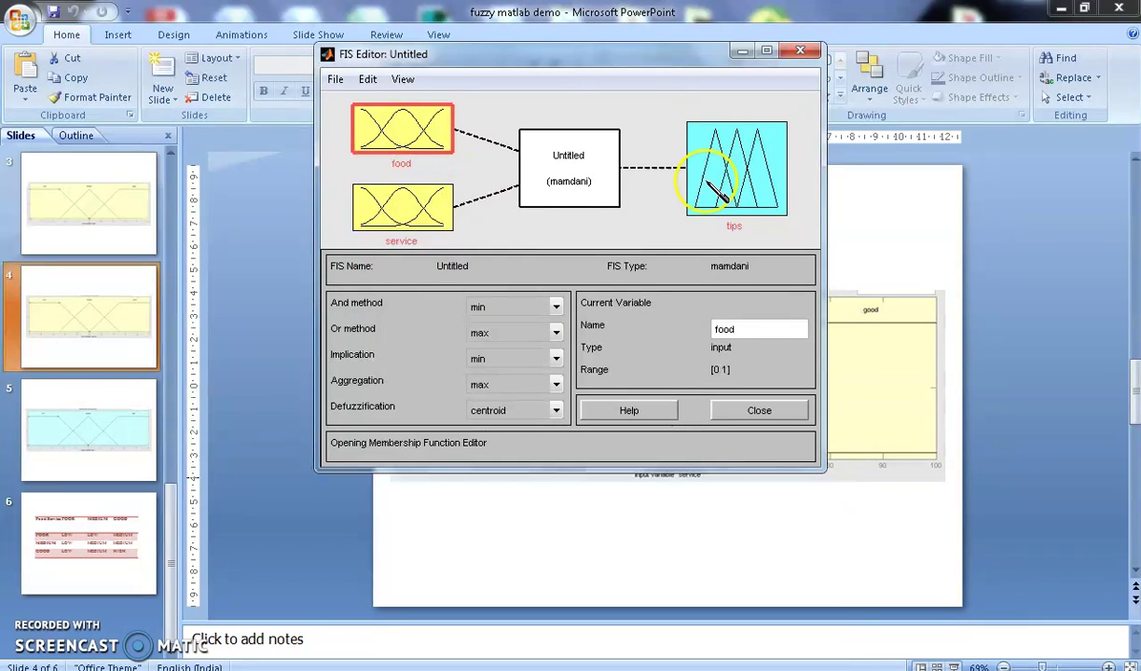
{"action": "left_click", "coordinate": [554, 413]}
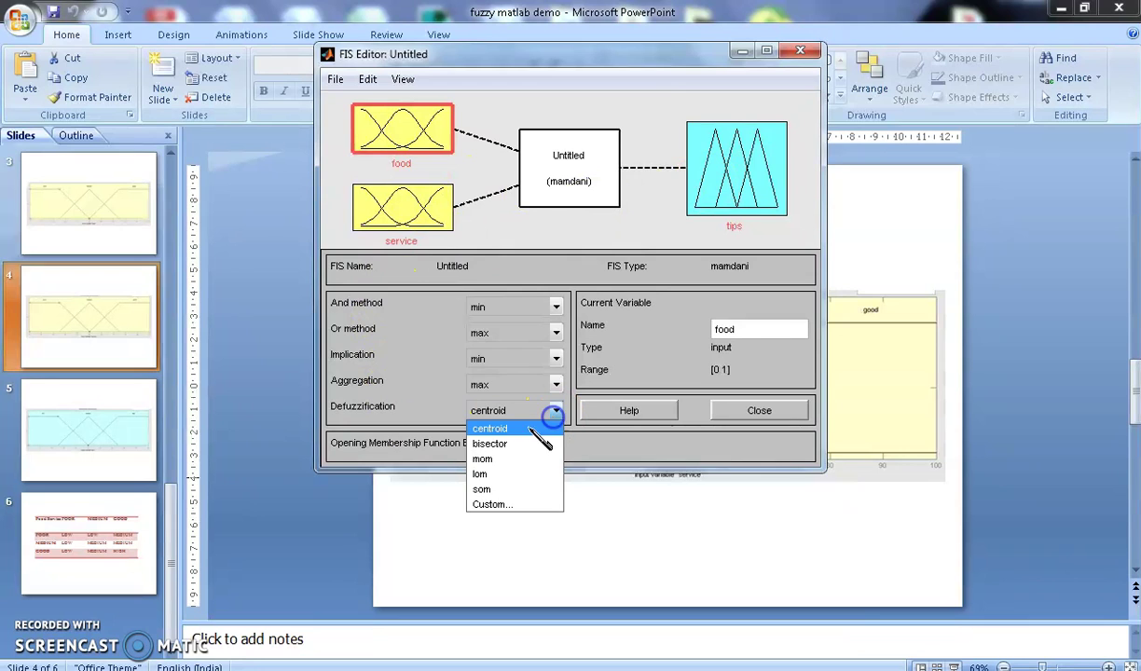
{"action": "left_click", "coordinate": [531, 431]}
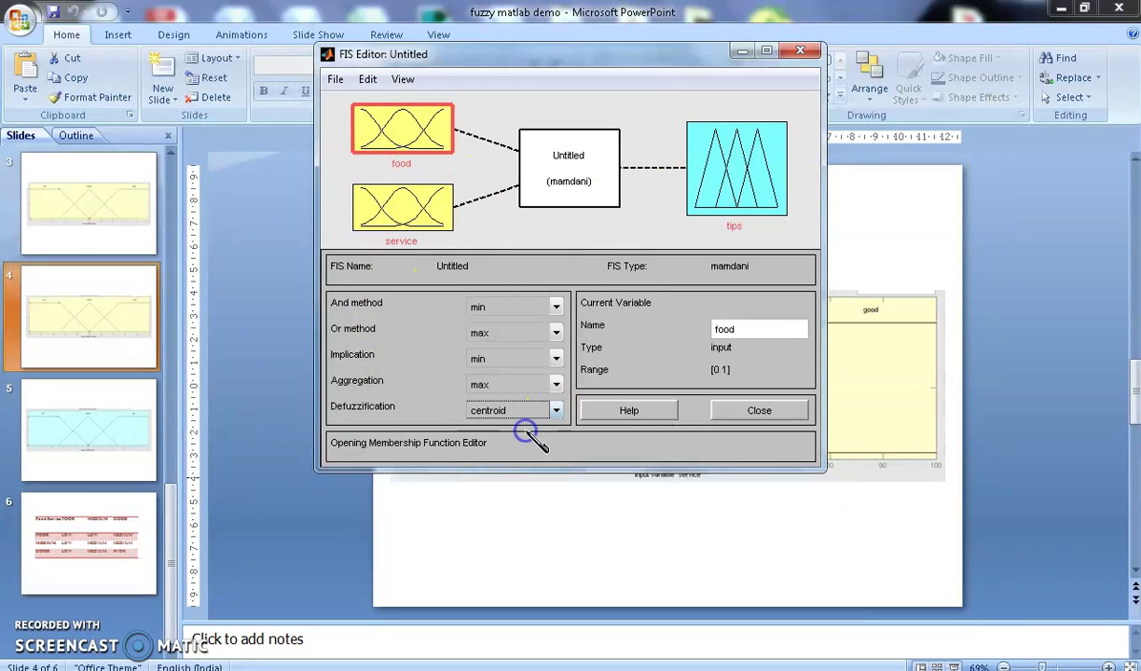
{"action": "left_click", "coordinate": [403, 79]}
{"action": "left_click", "coordinate": [422, 124]}
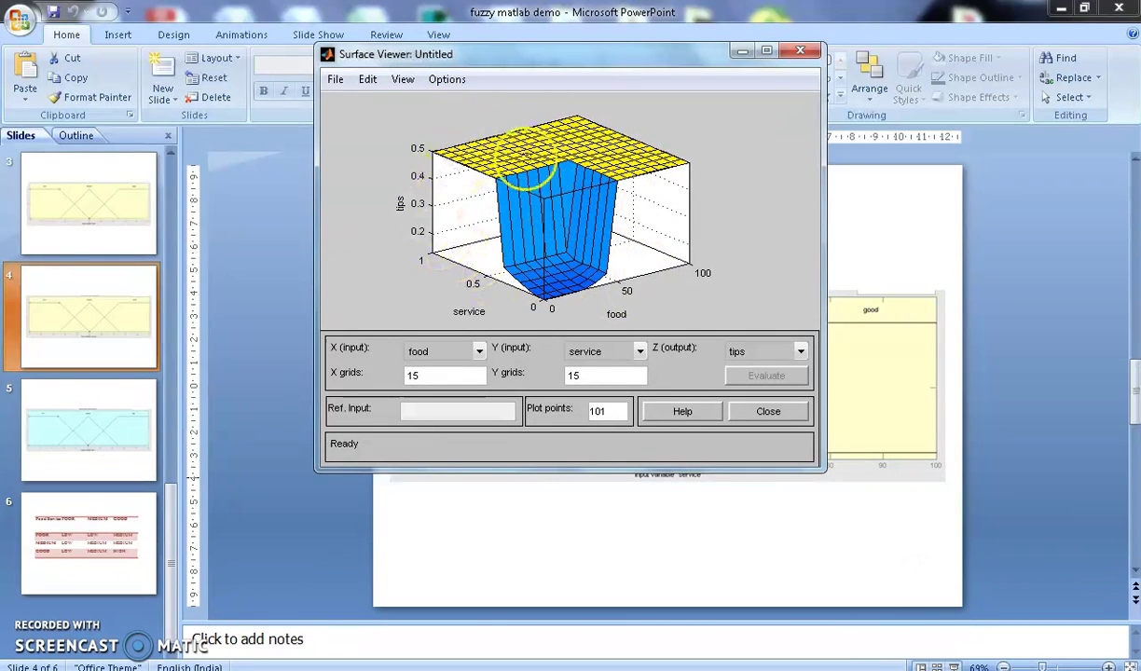
{"action": "left_click", "coordinate": [799, 51]}
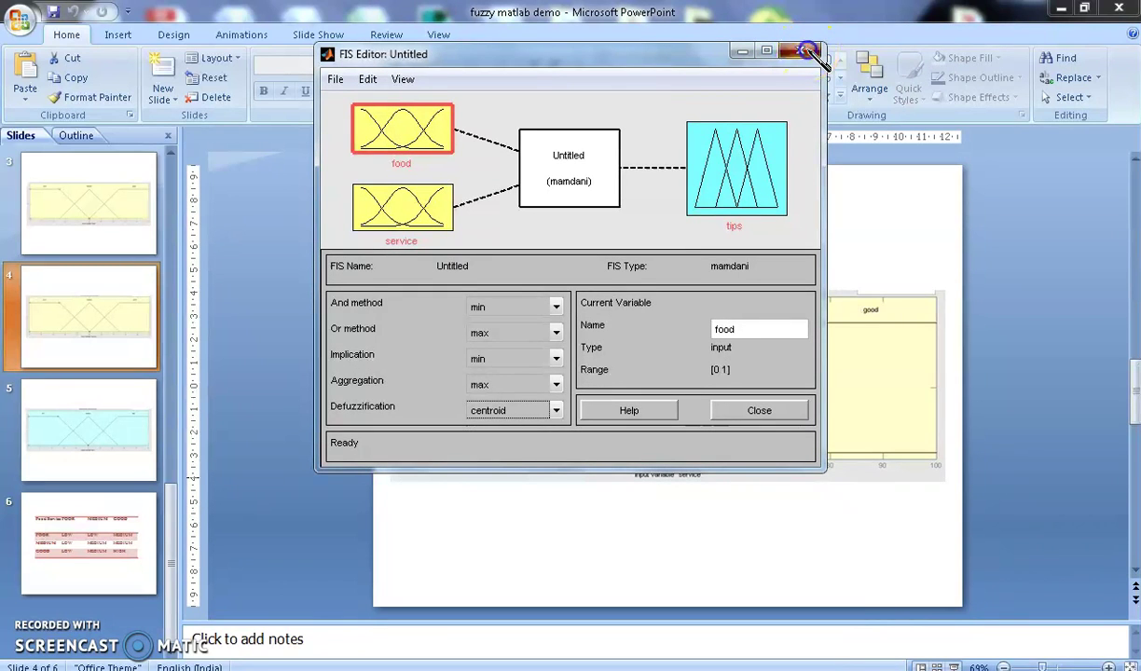
{"action": "left_click", "coordinate": [808, 52]}
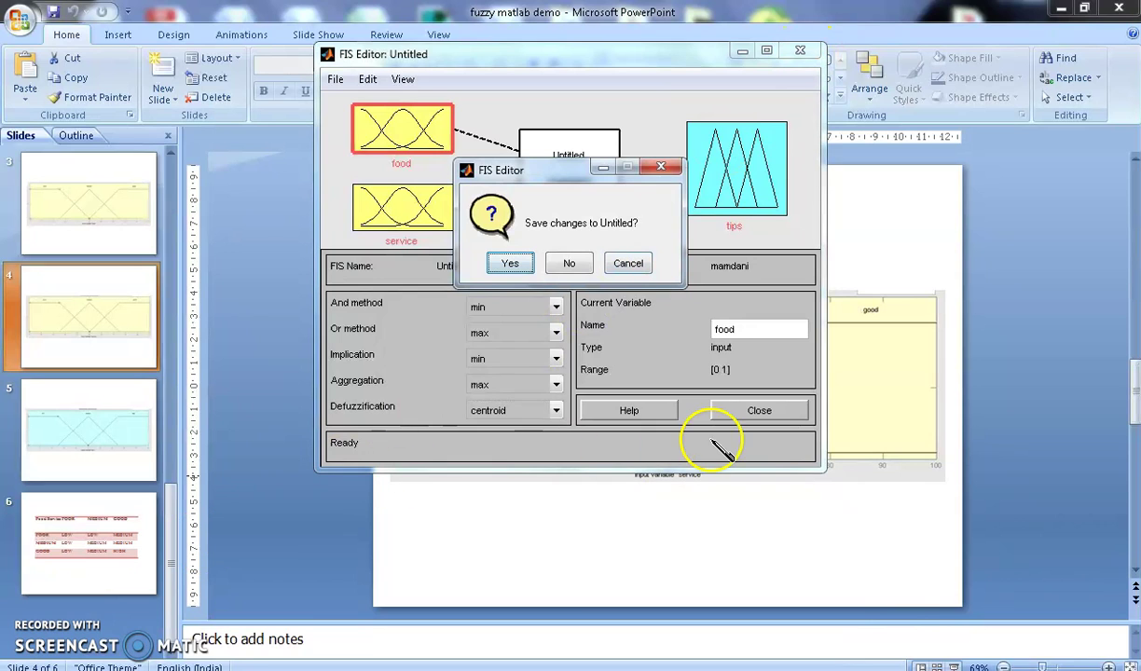
{"action": "left_click", "coordinate": [626, 263]}
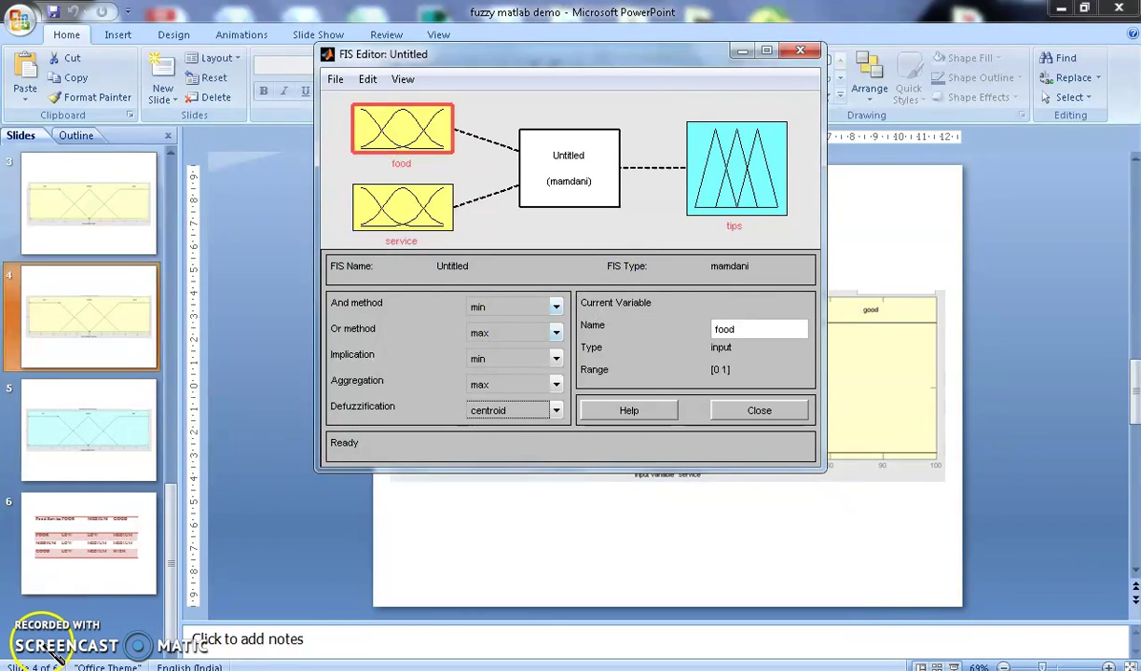